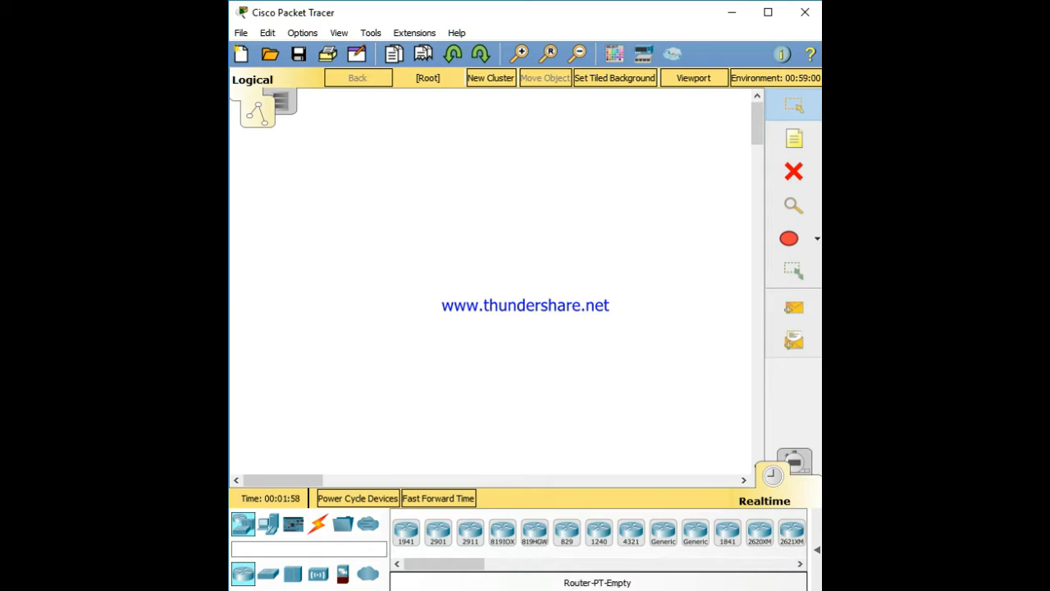
Place a 2811 router near the top of the workspace
click(655, 564)
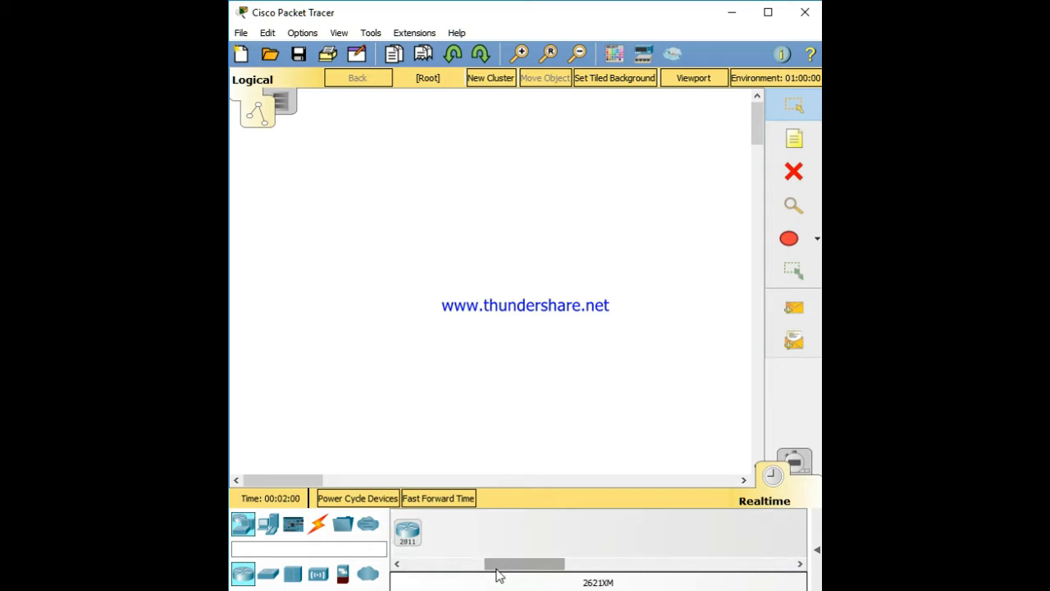
drag(497, 565, 471, 564)
click(548, 534)
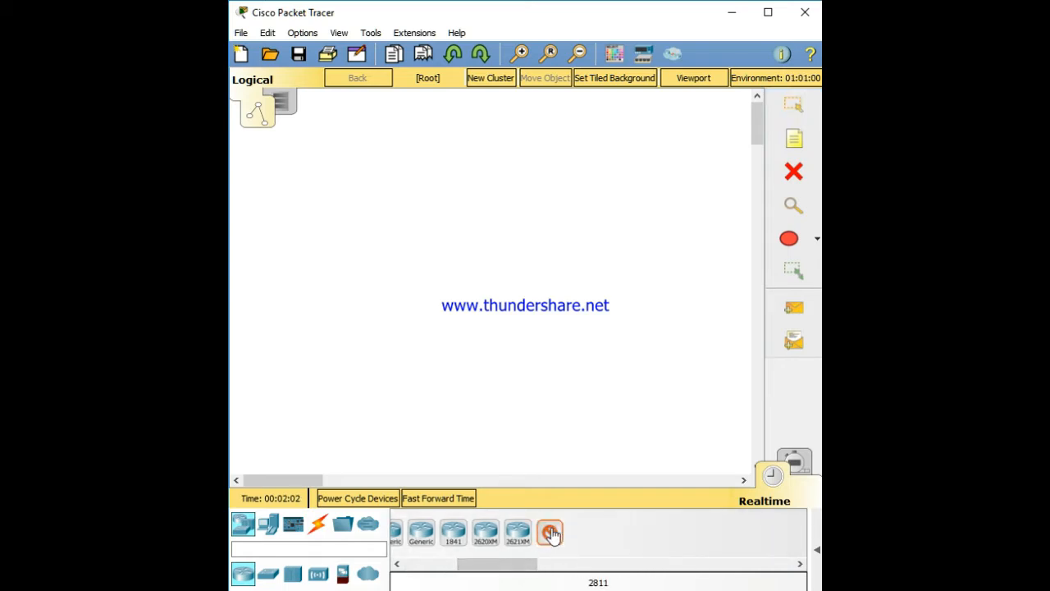
click(477, 163)
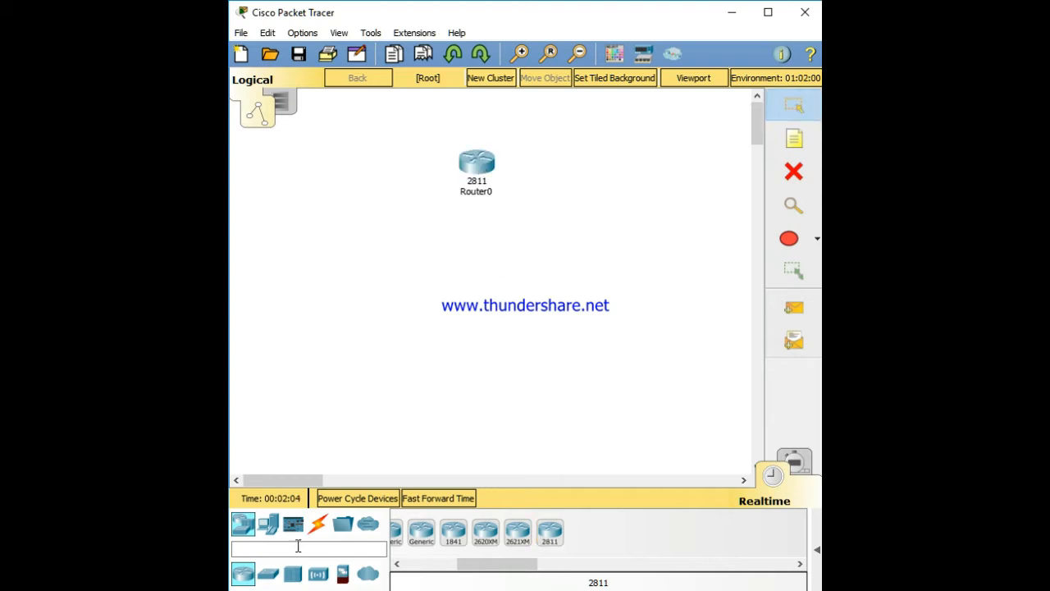
Place a 2960 switch below the router
click(267, 526)
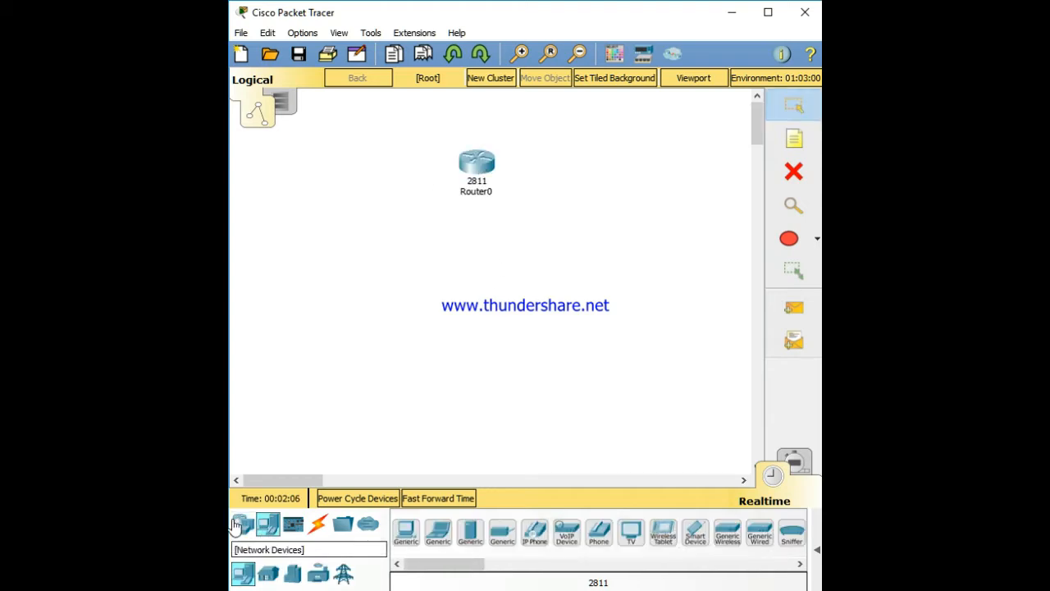
click(243, 524)
click(268, 573)
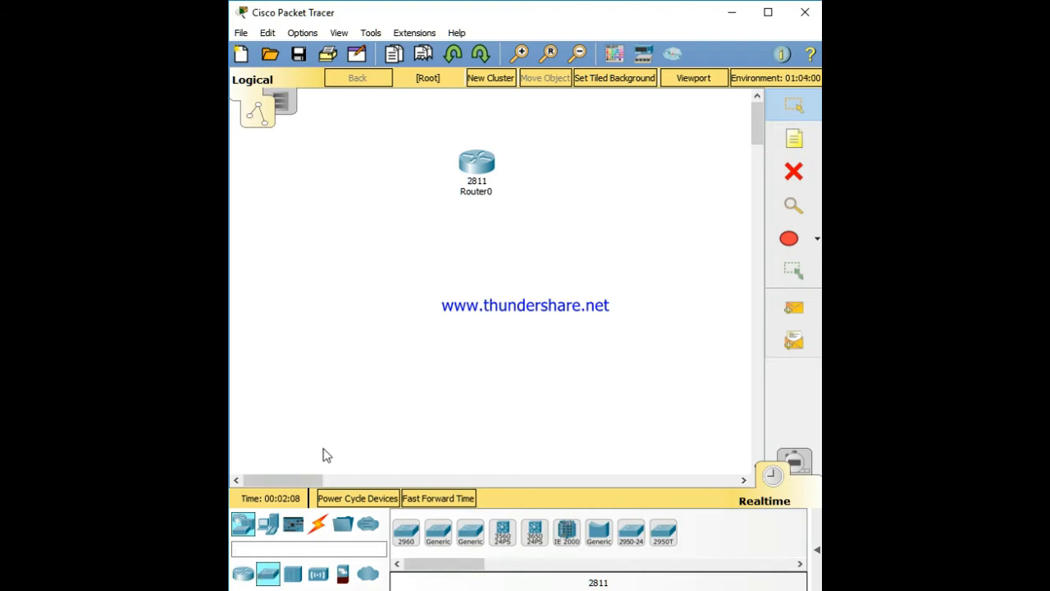
click(415, 546)
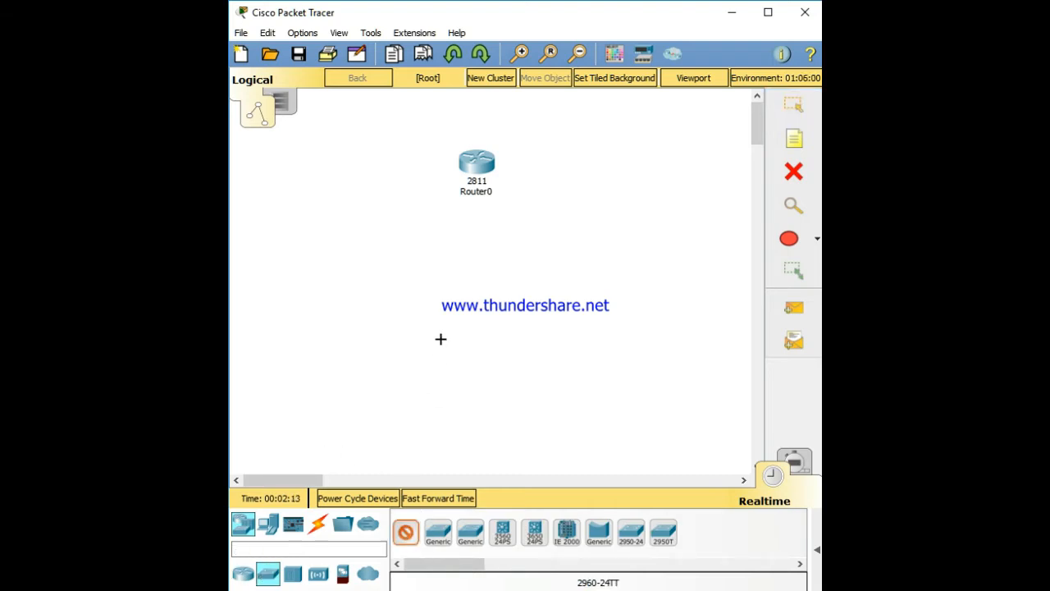
click(484, 287)
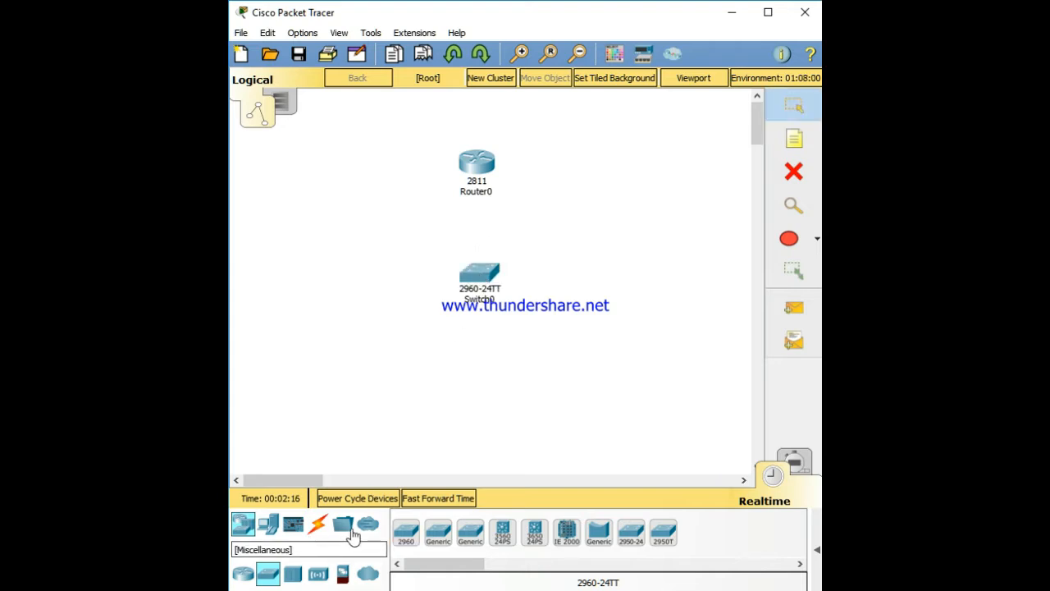
Place two 7960 IP phones below the switch
click(269, 525)
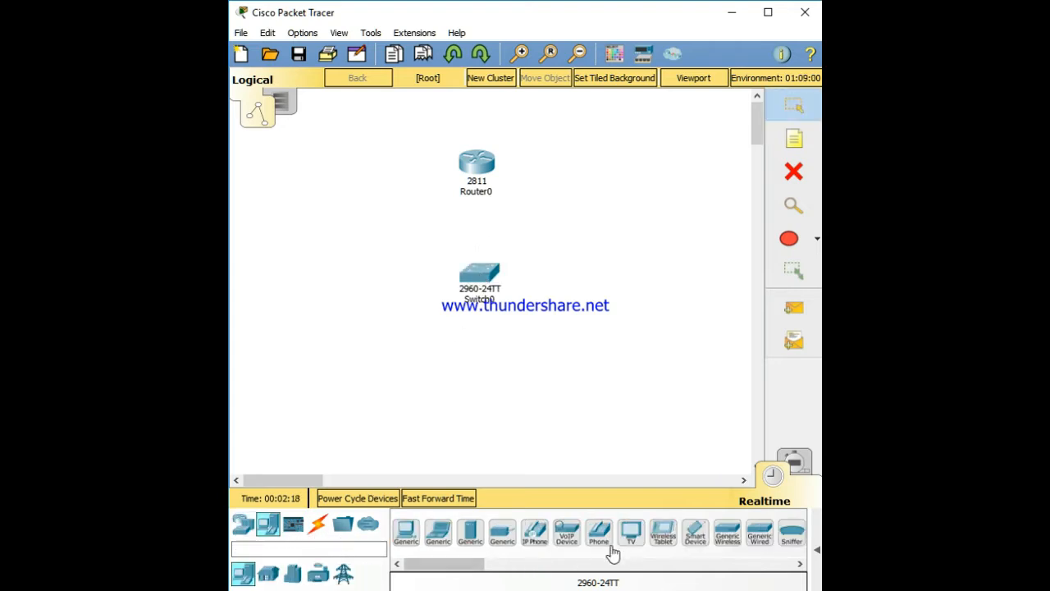
click(534, 533)
click(396, 425)
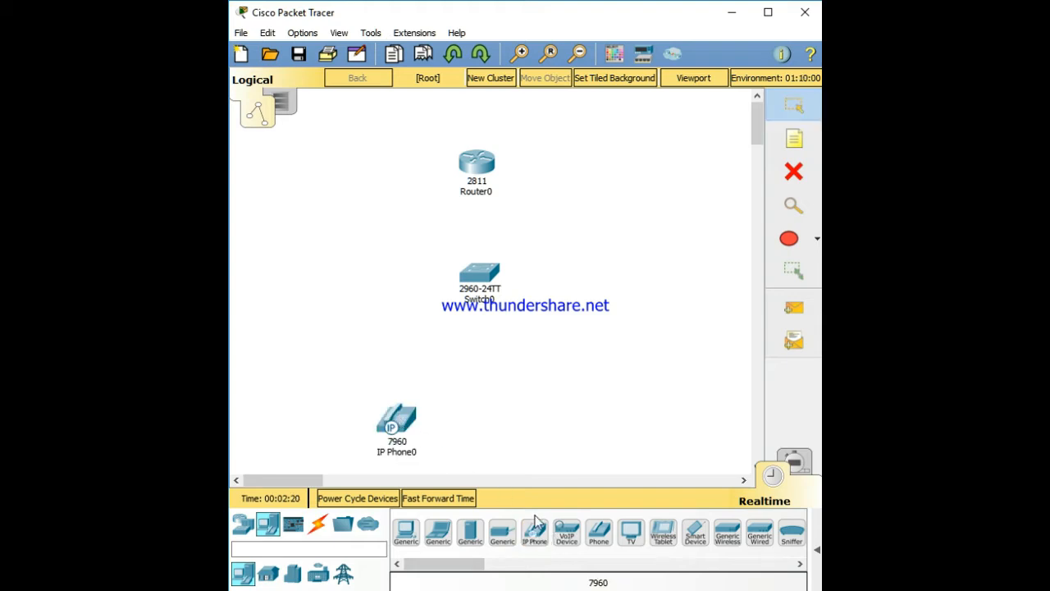
click(535, 533)
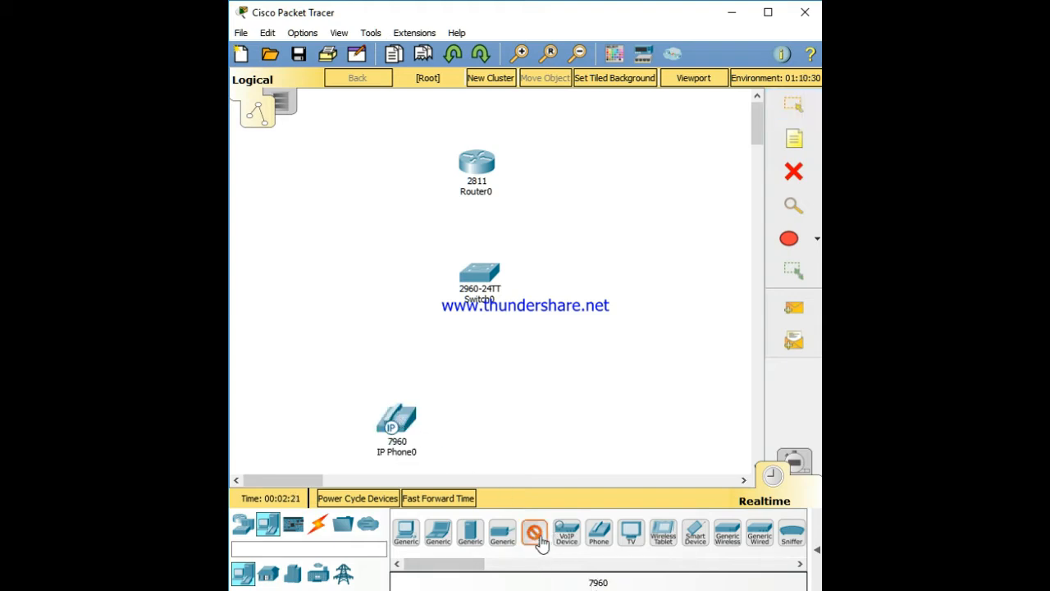
click(576, 430)
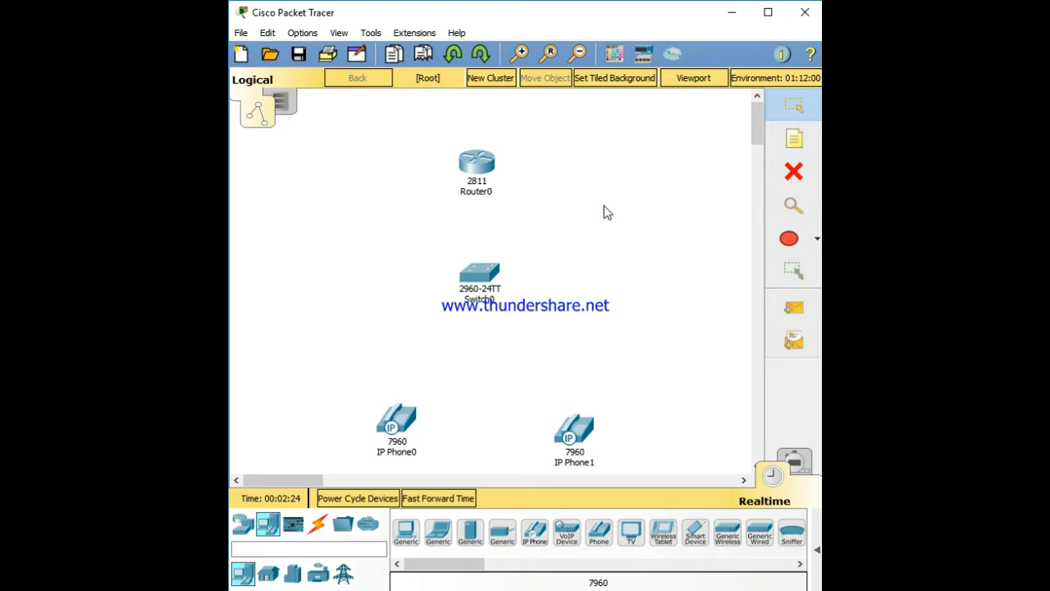
Open Router0's command line and decline the initial configuration dialog with n
click(476, 169)
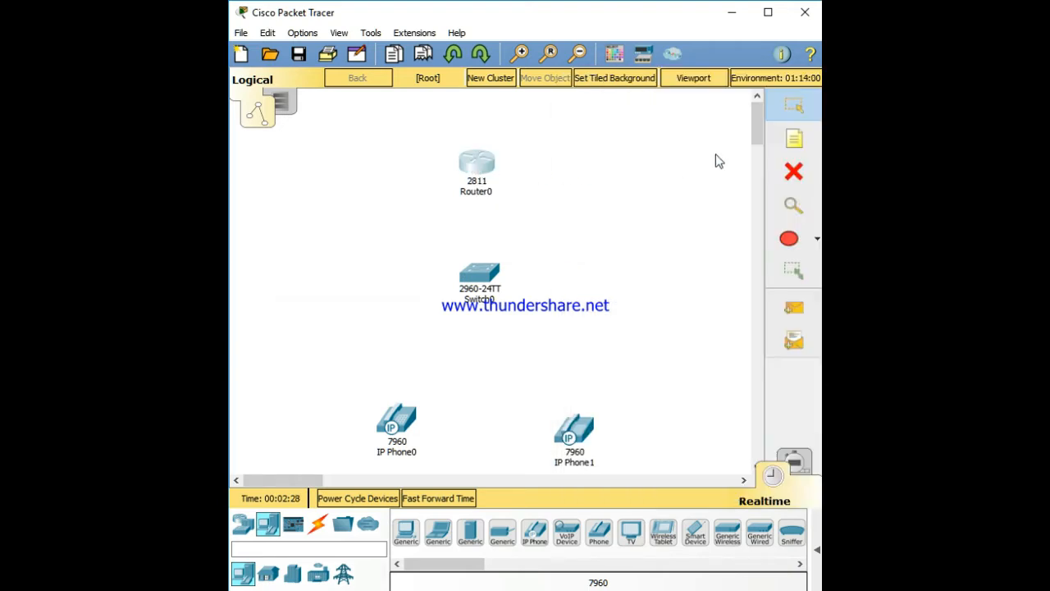
drag(1049, 85, 623, 82)
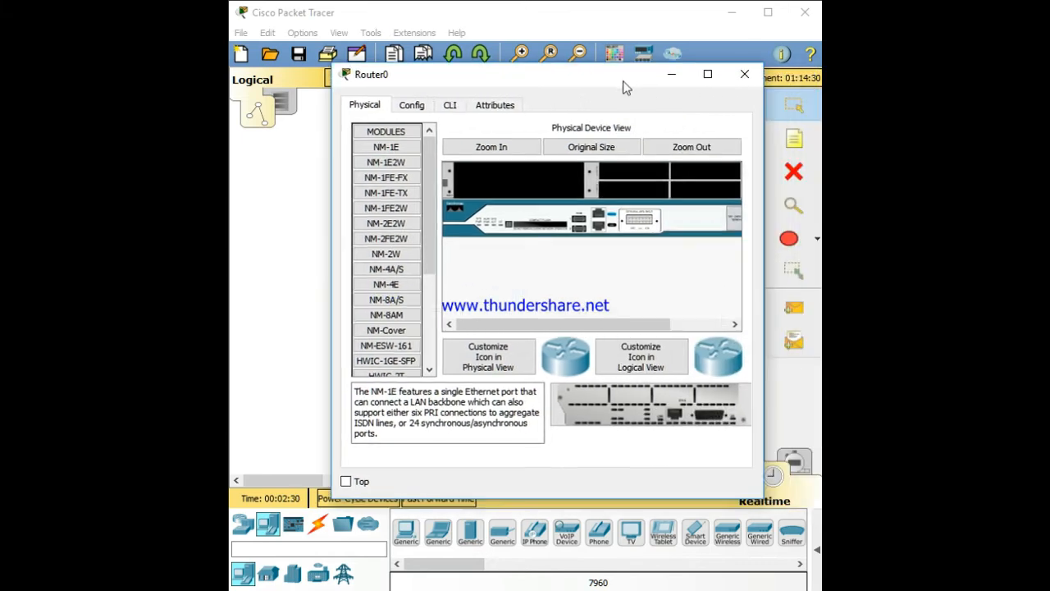
click(458, 109)
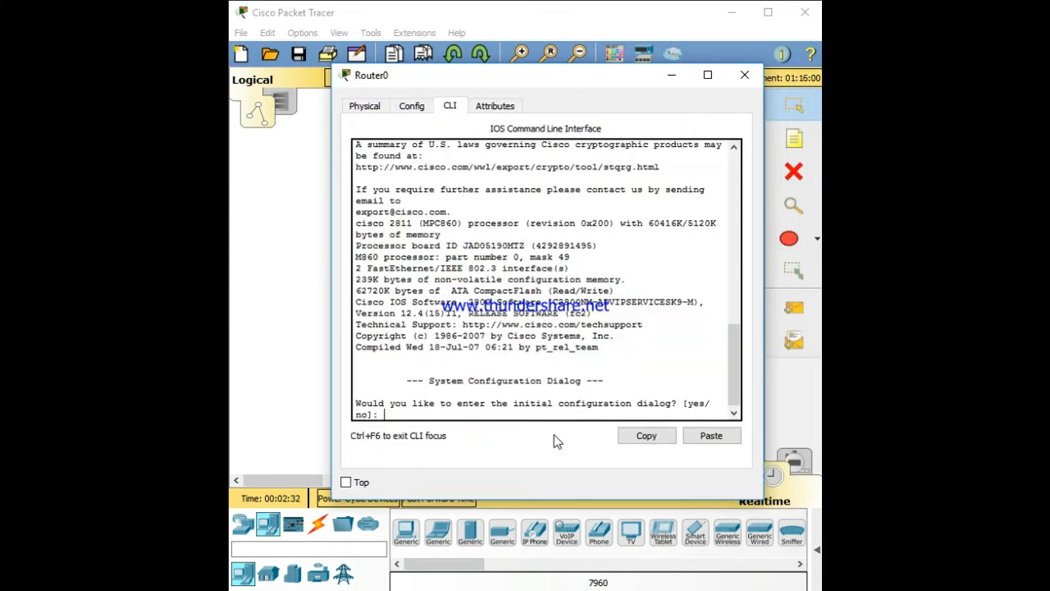
text(n)
key(Return)
key(Return)
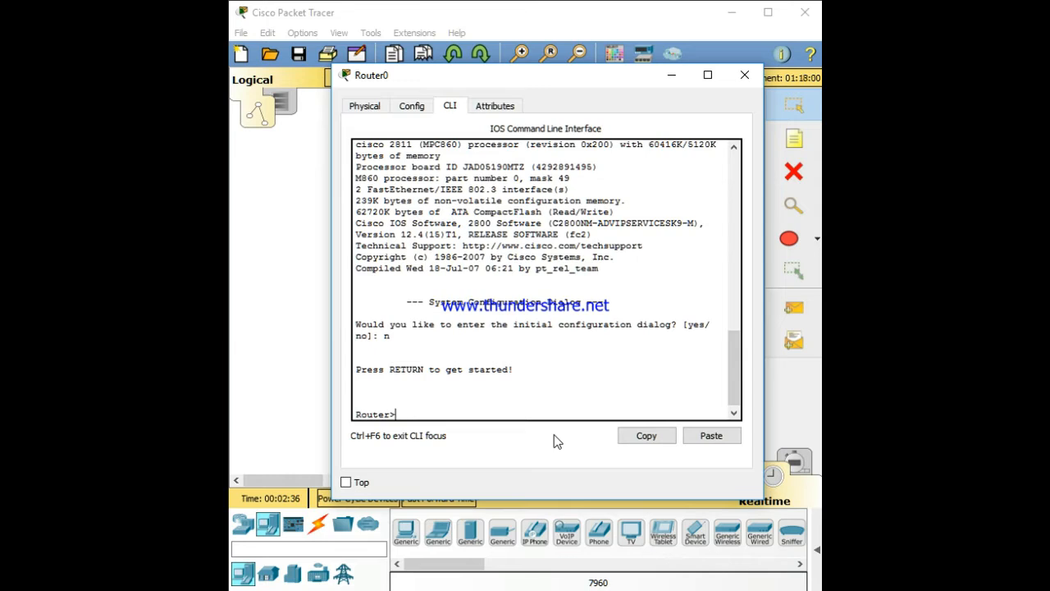
Enter privileged mode with enable and then global configuration mode with configure terminal
text(enable)
key(Return)
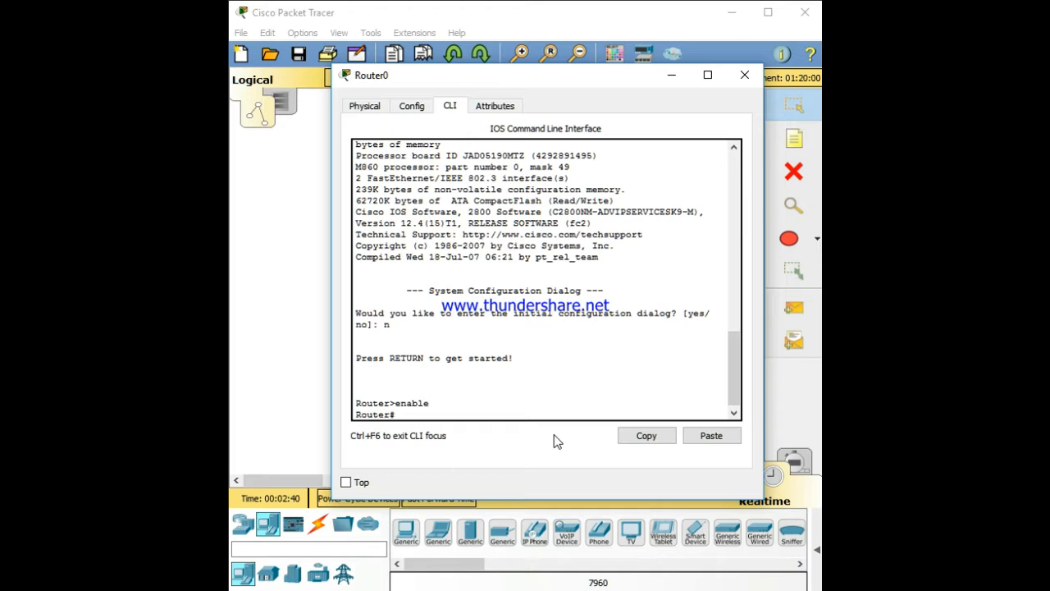
text(configure terminal)
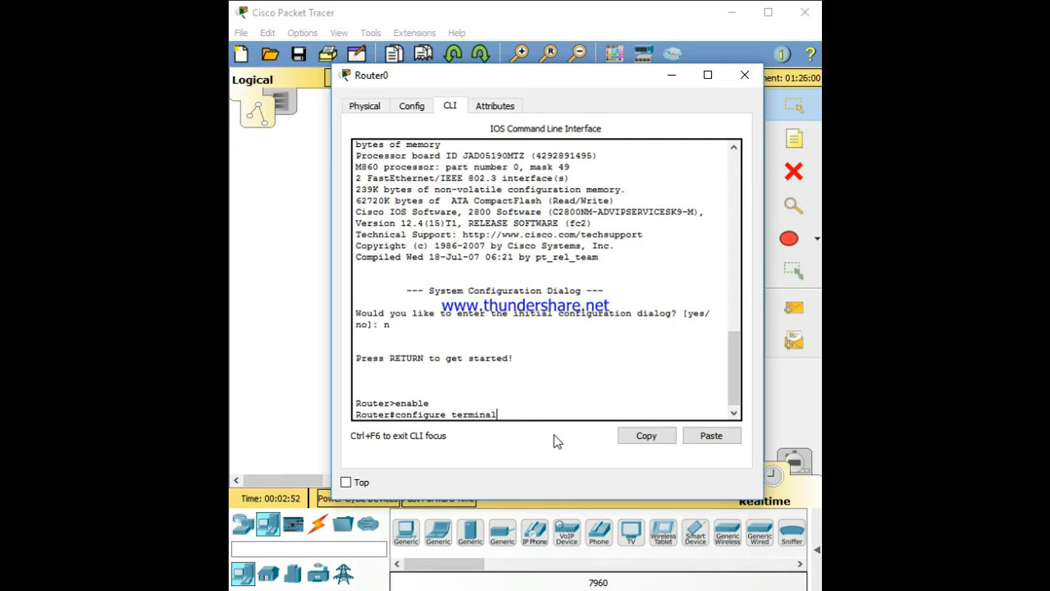
key(Return)
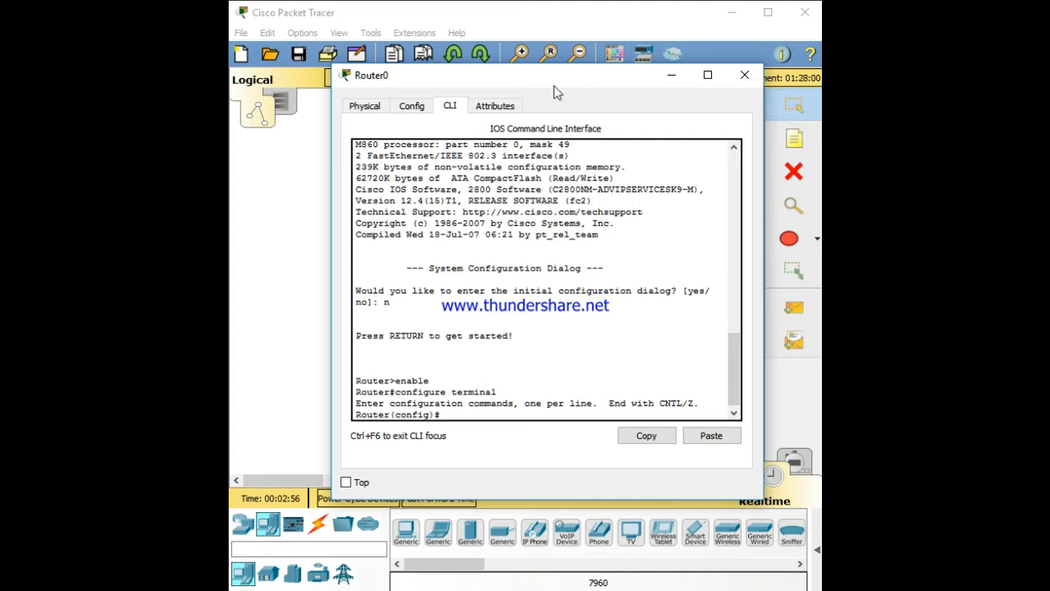
Enter interface configuration for fa0/0 with int fa0/0
drag(555, 82, 895, 93)
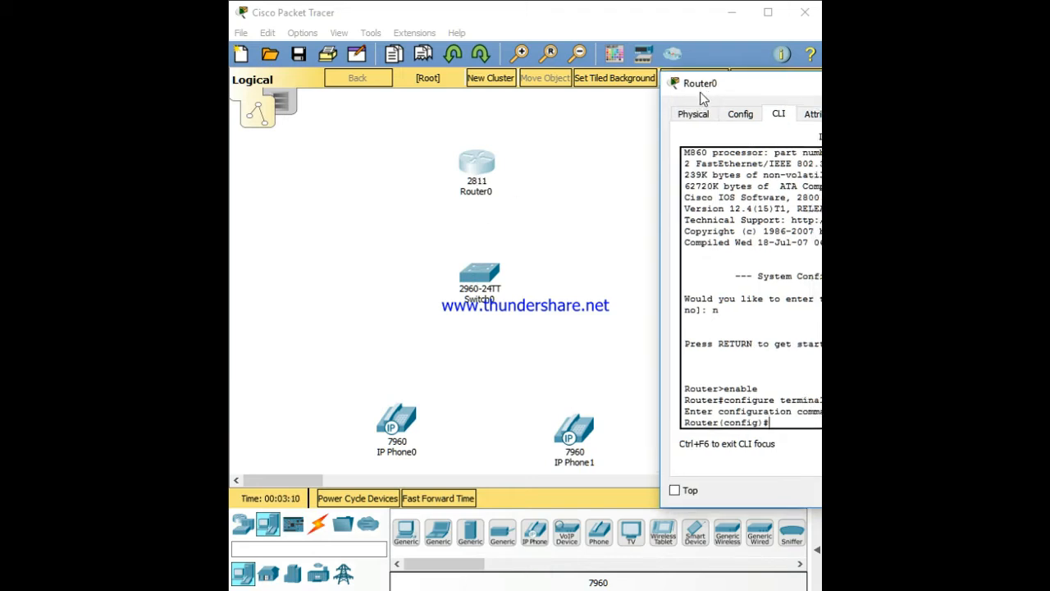
drag(698, 105, 409, 61)
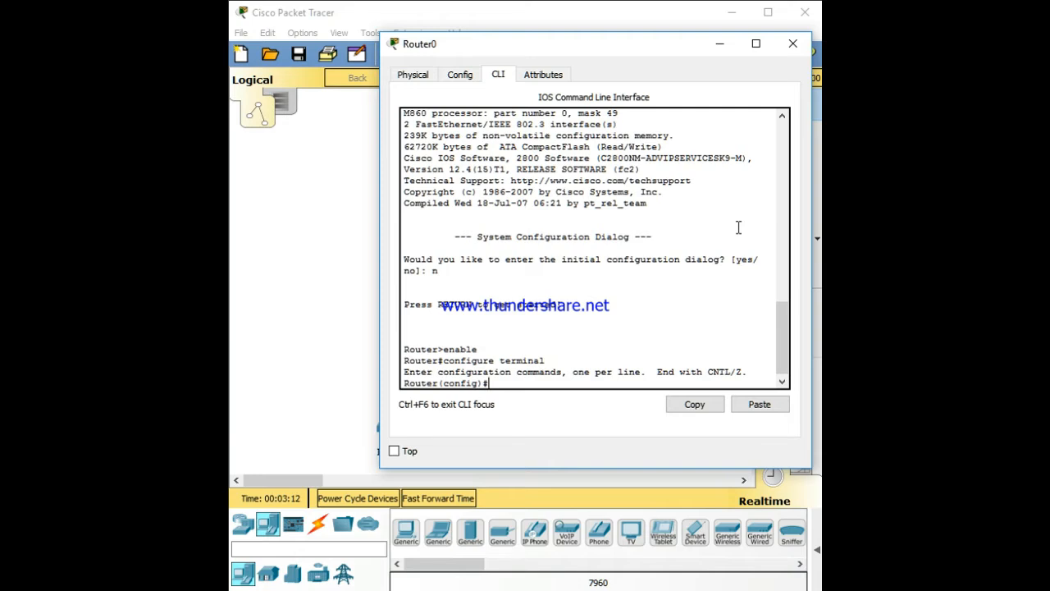
text(int fa0/0)
key(Return)
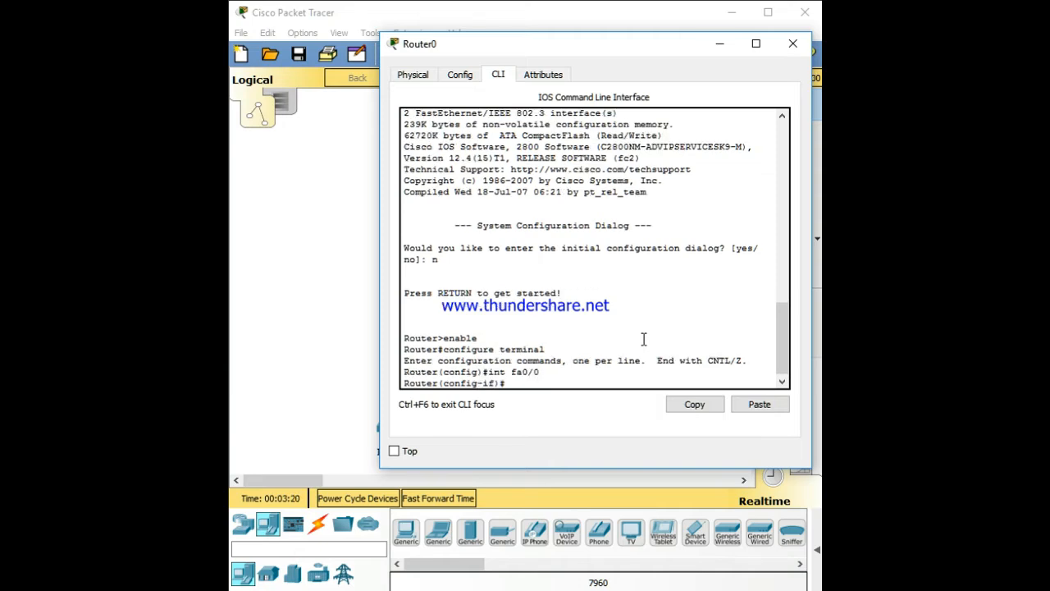
Assign the interface IP address 192.168.10.1 with subnet mask 255.255.255.0
text(ip add 192.168.10.1 25)
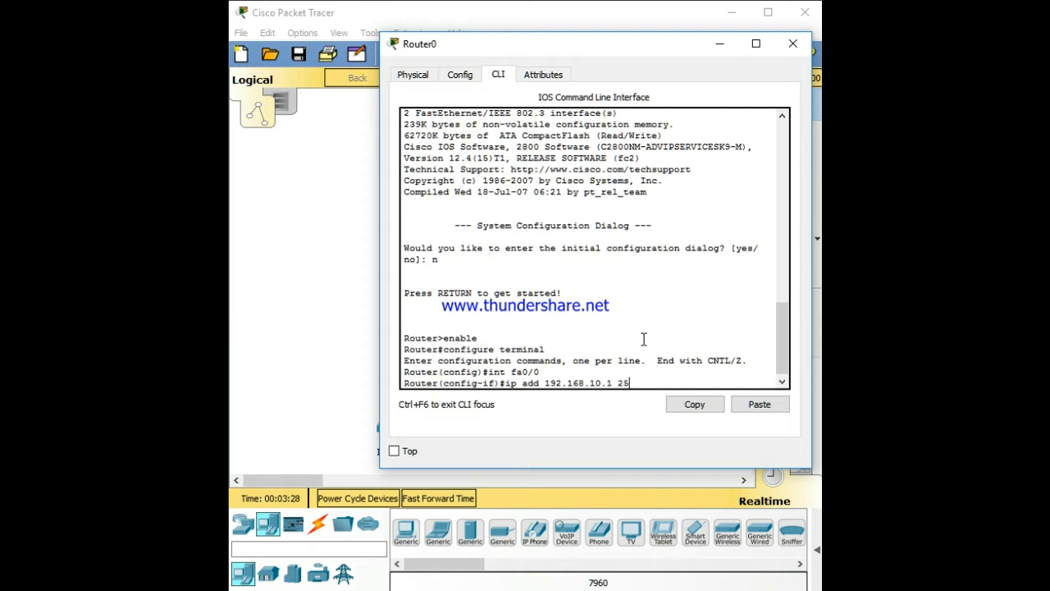
text(5.255.255)
text(.)
text(0)
key(Return)
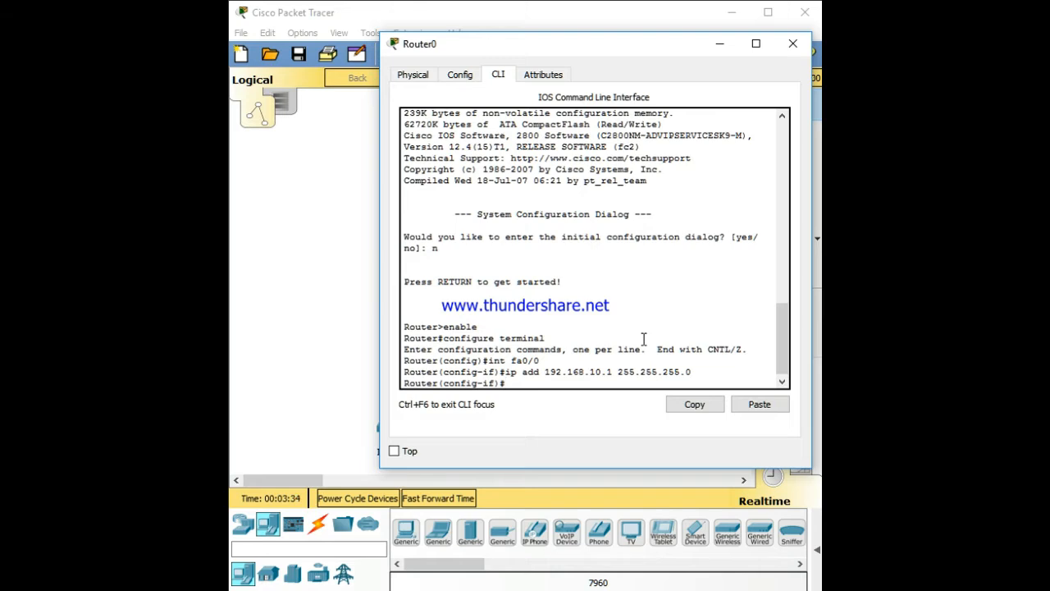
Enable the interface with the no shut command
text(noshut)
key(Left)
key(Left)
key(Left)
key(Left)
key(Return)
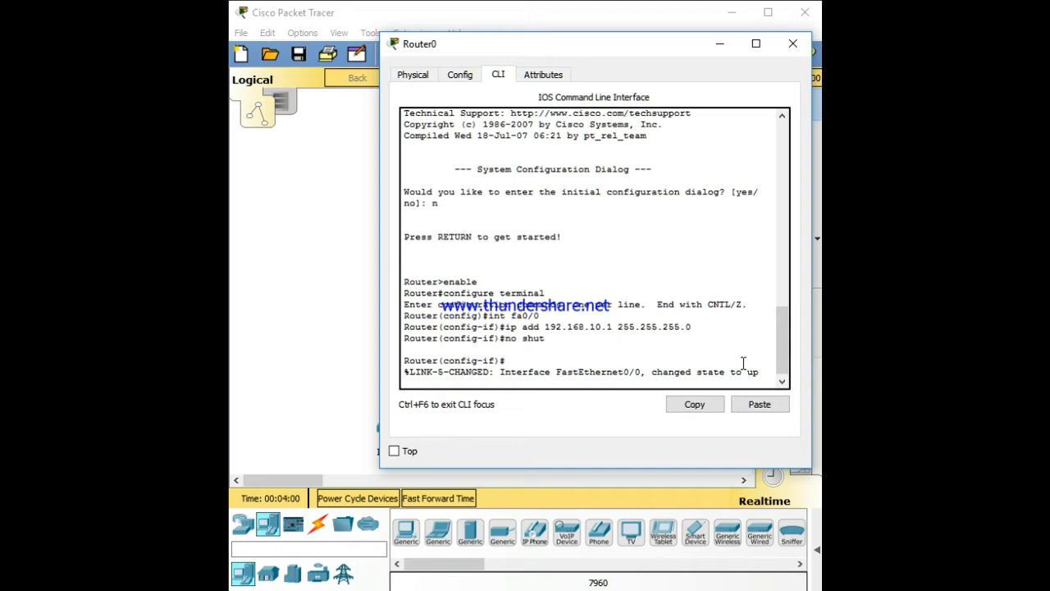
key(Return)
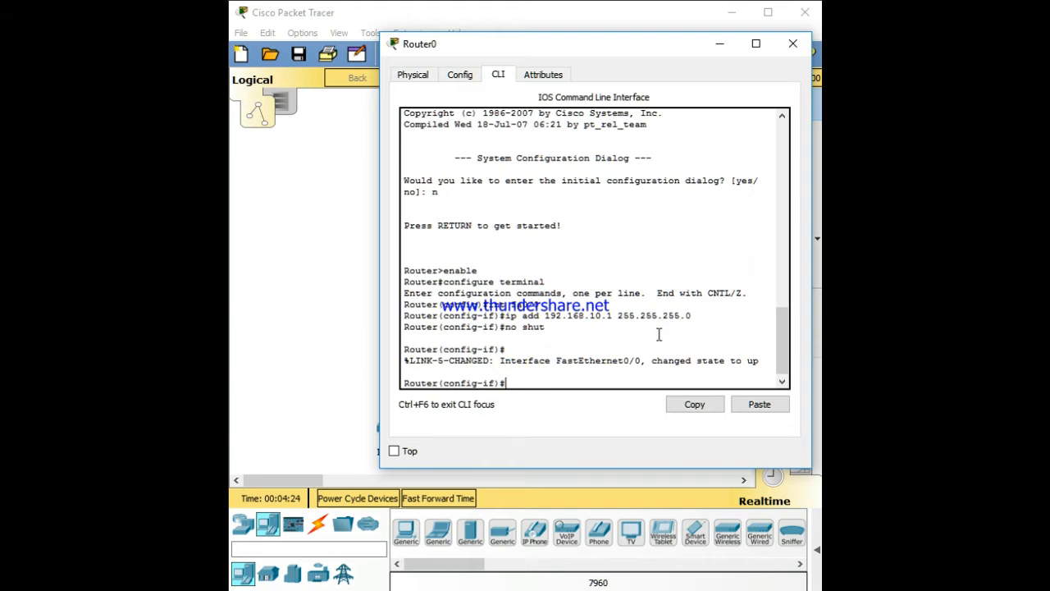
Create a DHCP pool named voip with ip dhcp pool voip
drag(616, 46, 872, 48)
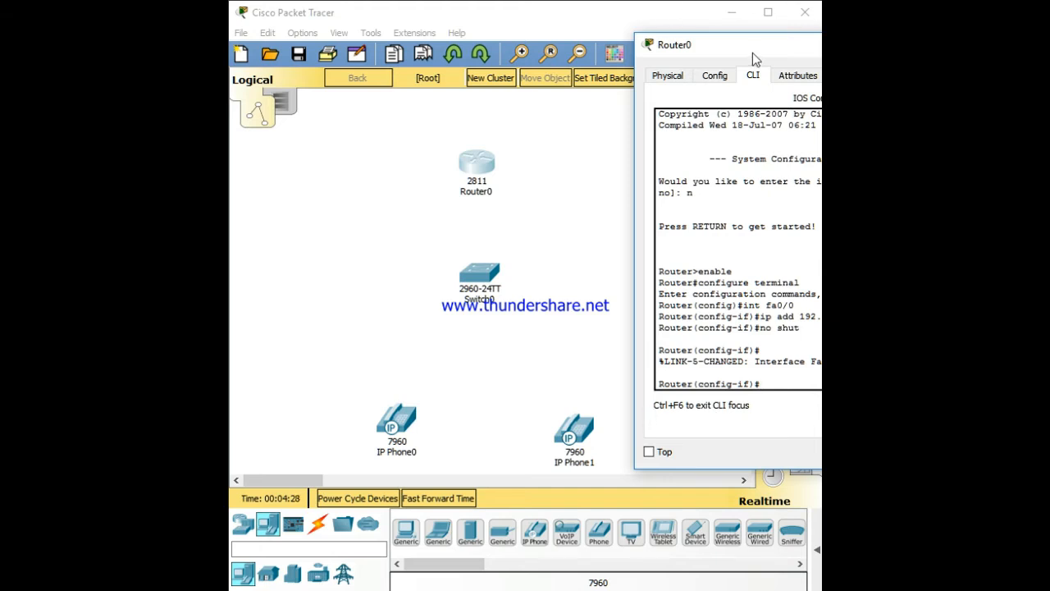
drag(752, 53, 462, 94)
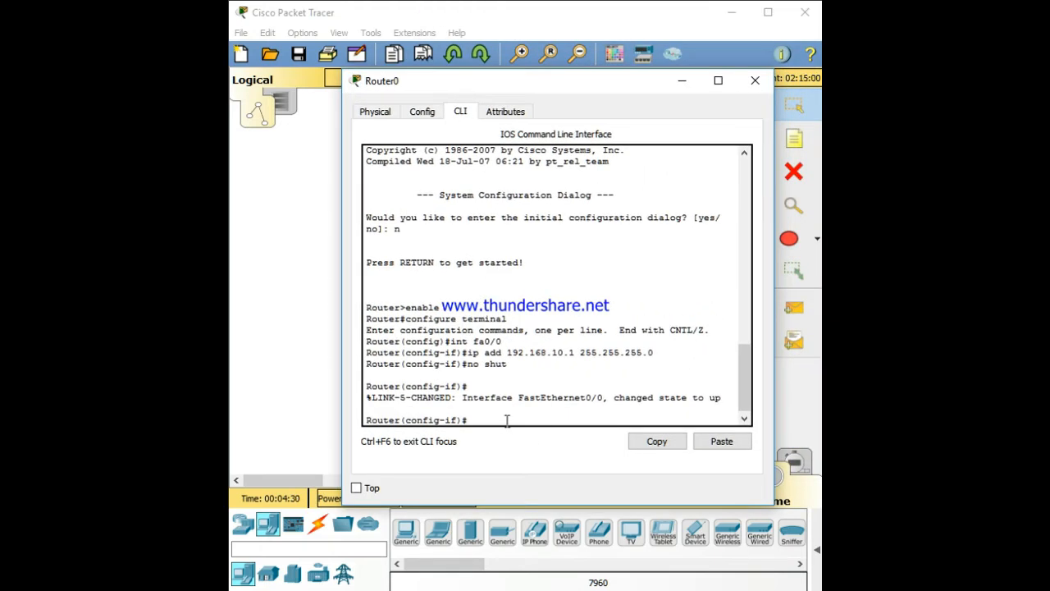
text(ip dhcp pool voip)
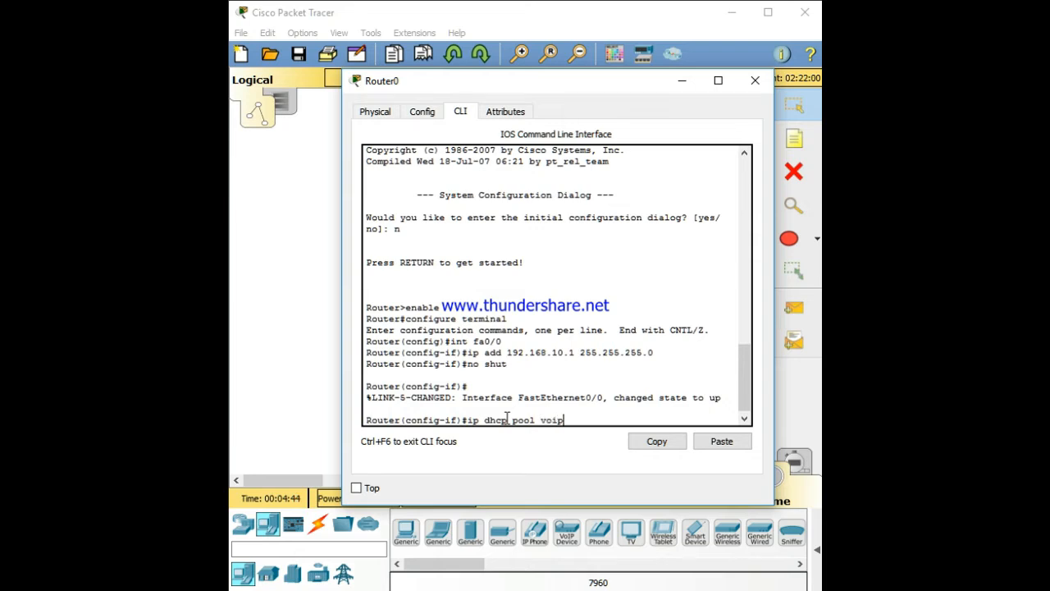
key(Return)
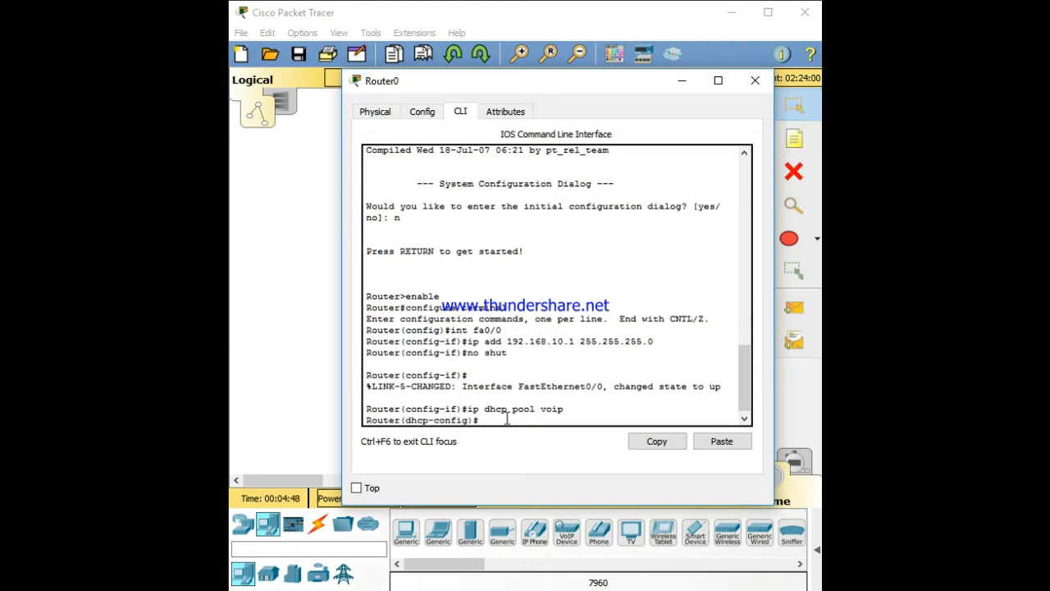
Set the pool's network to 192.168.10.0 255.255.255.0
text(network 192.168.)
text(10.0)
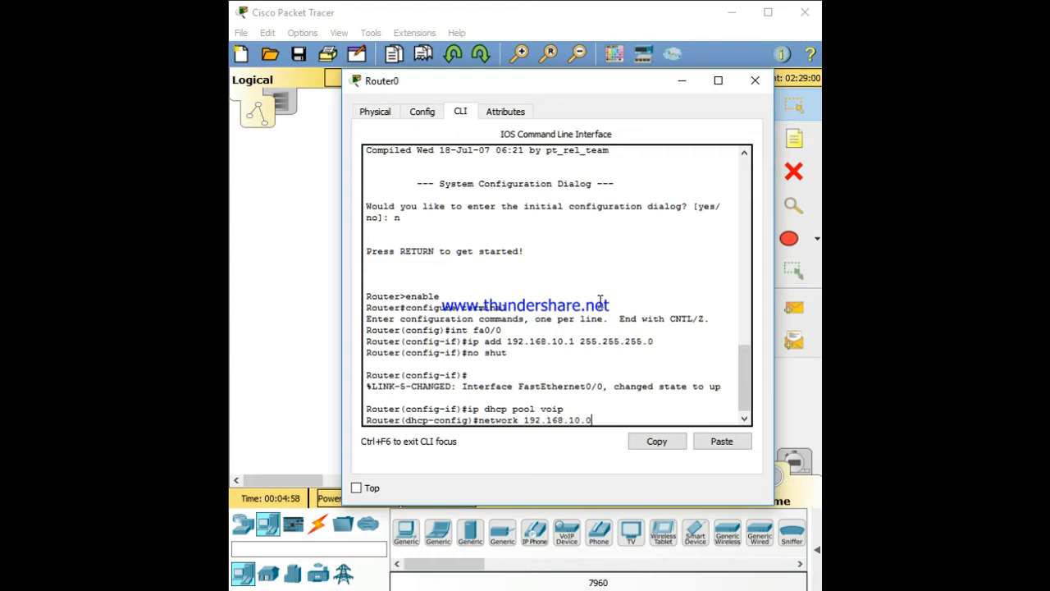
text( 255.255.255.0)
key(Return)
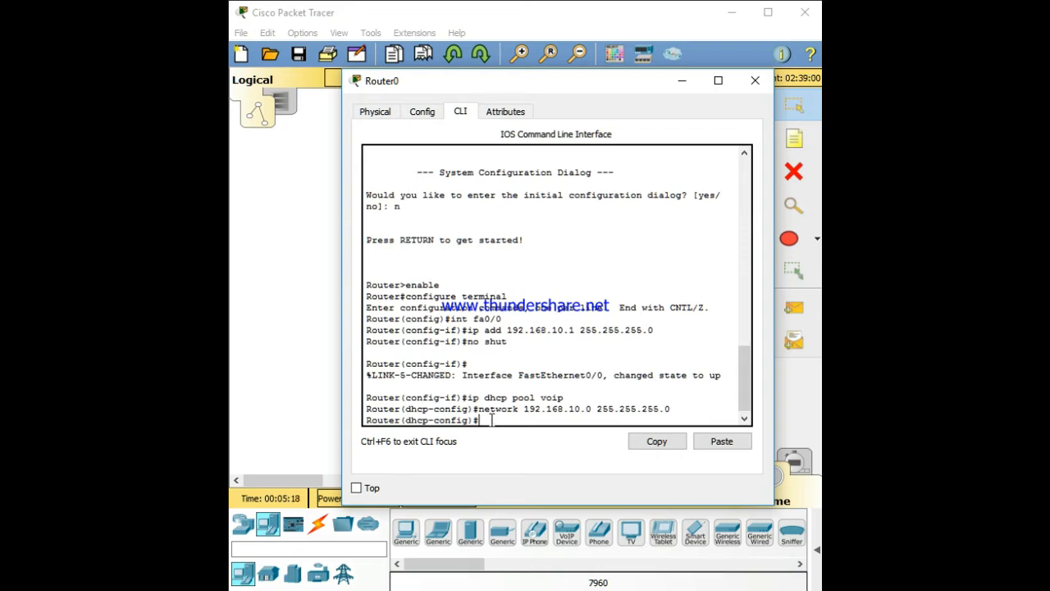
Set the pool's default router to 192.168.10.1
text(default-router 192.168)
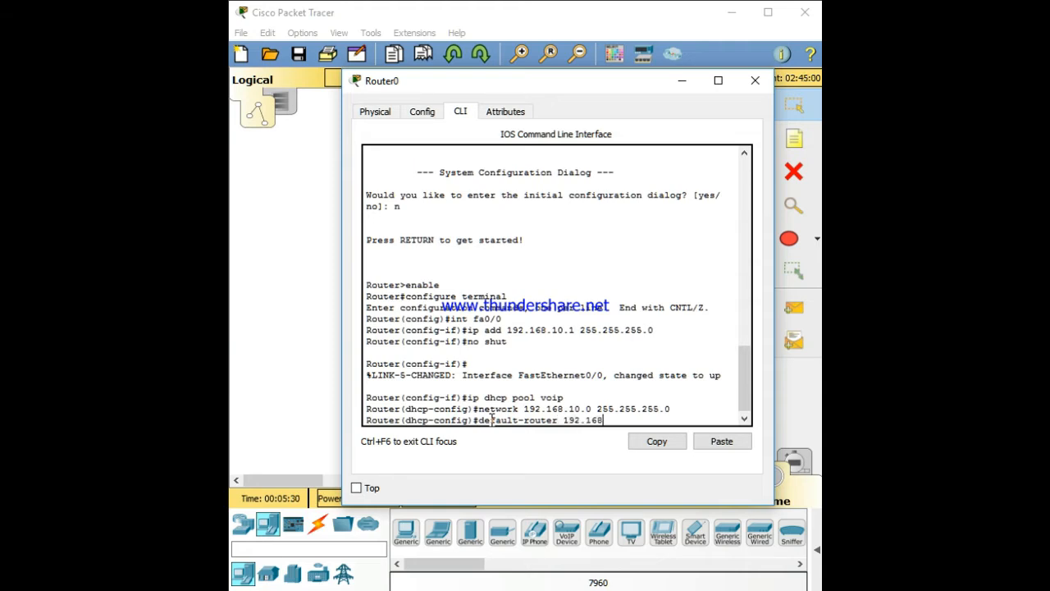
text(.10.1)
key(Return)
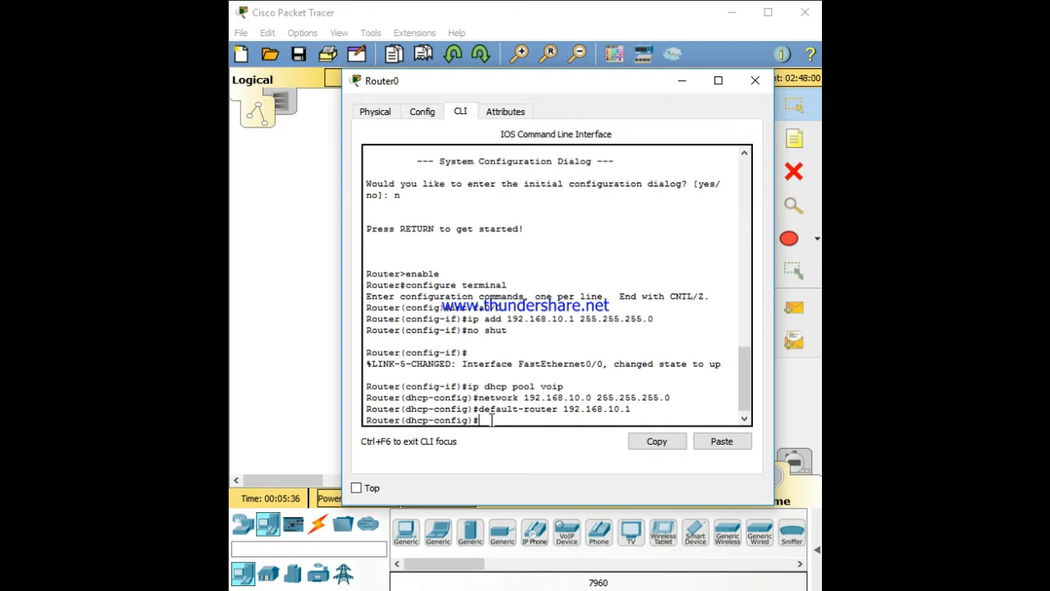
Set the DHCP pool's option 150 to IP 192.168.10.1
text(option)
text(150)
text(ip 1)
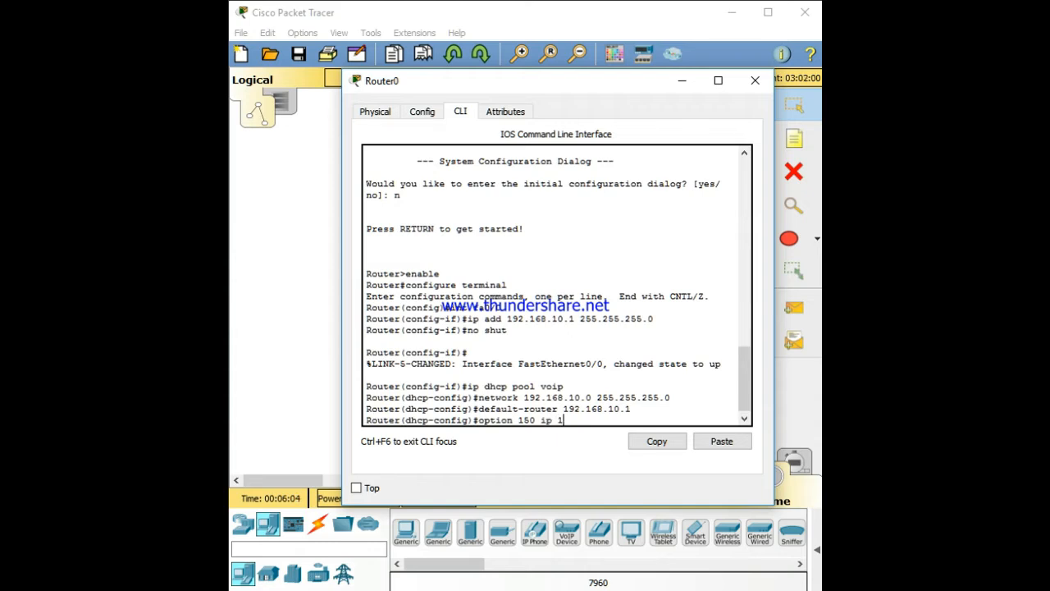
text(92.168.10.1)
key(Return)
Leave the DHCP pool and enter telephony-service configuration mode
text(ex)
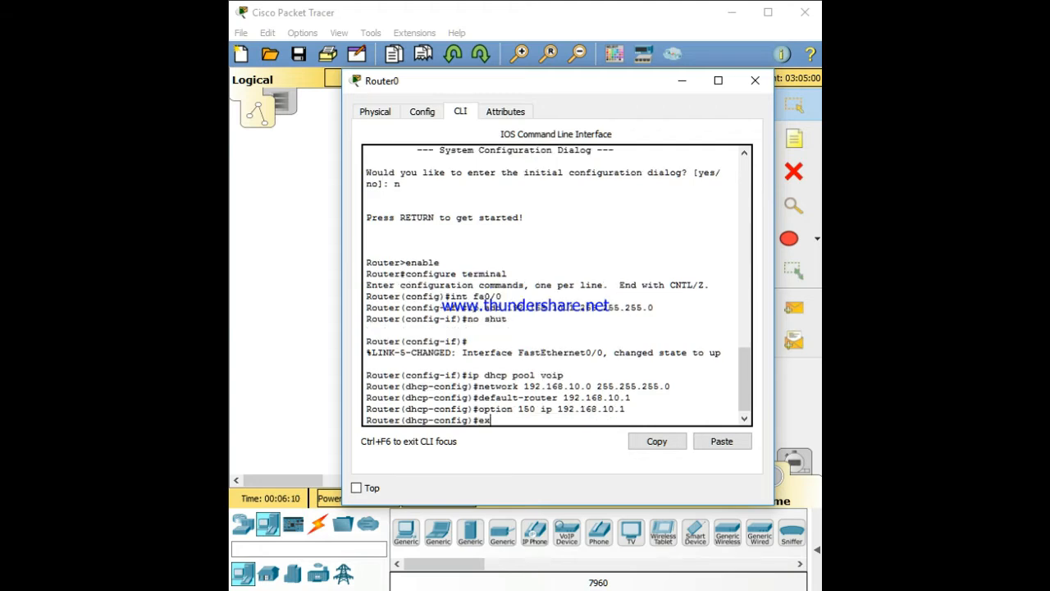
key(Return)
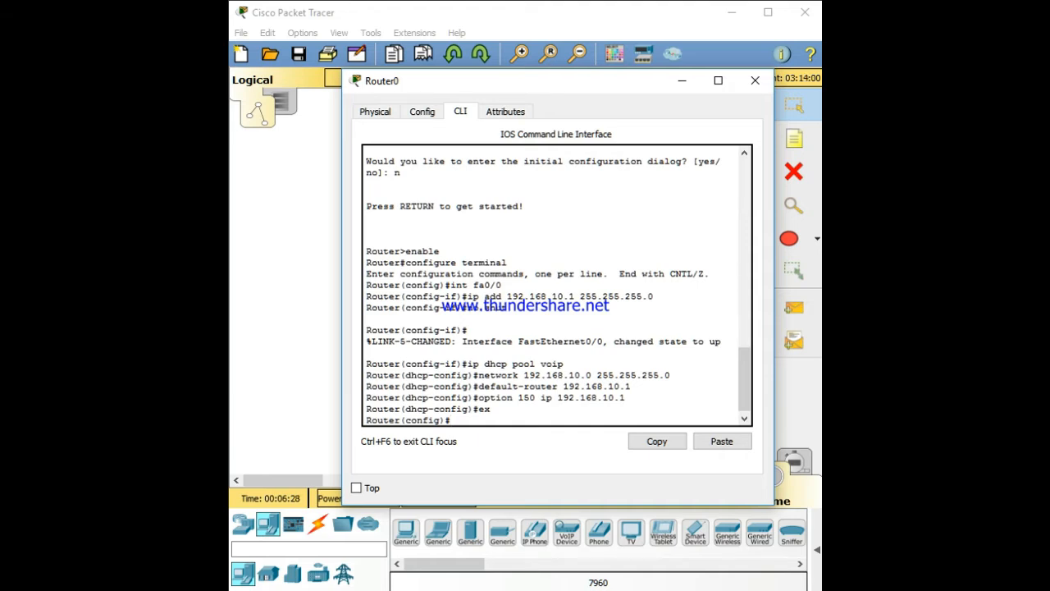
text(telephony-)
key(Tab)
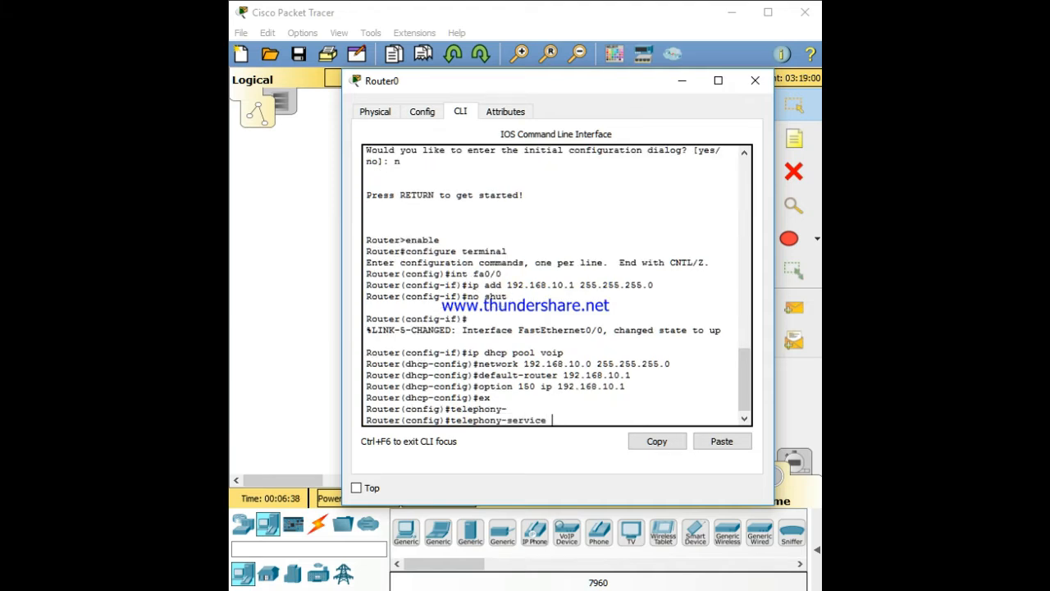
key(Return)
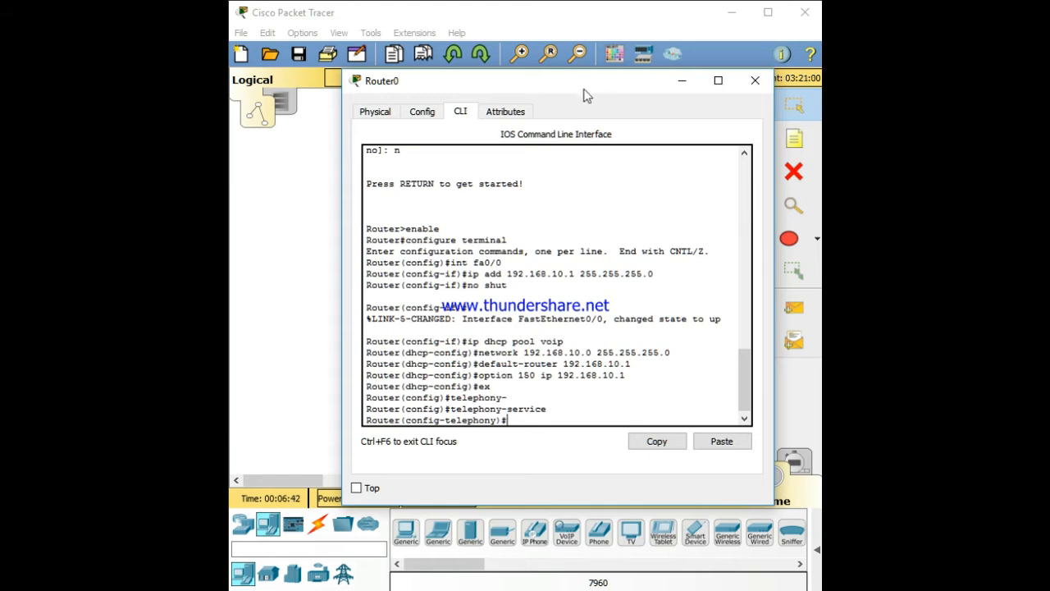
Set the maximum number of ephones to 3 with max-ephones 3
drag(582, 86, 628, 66)
text(max)
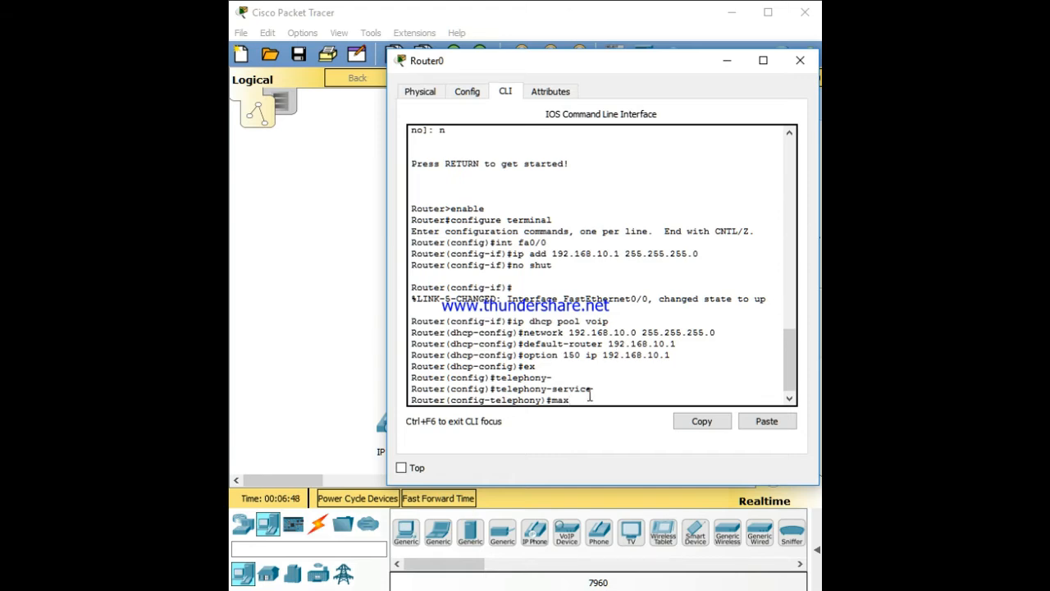
text(-ephones 3)
key(Return)
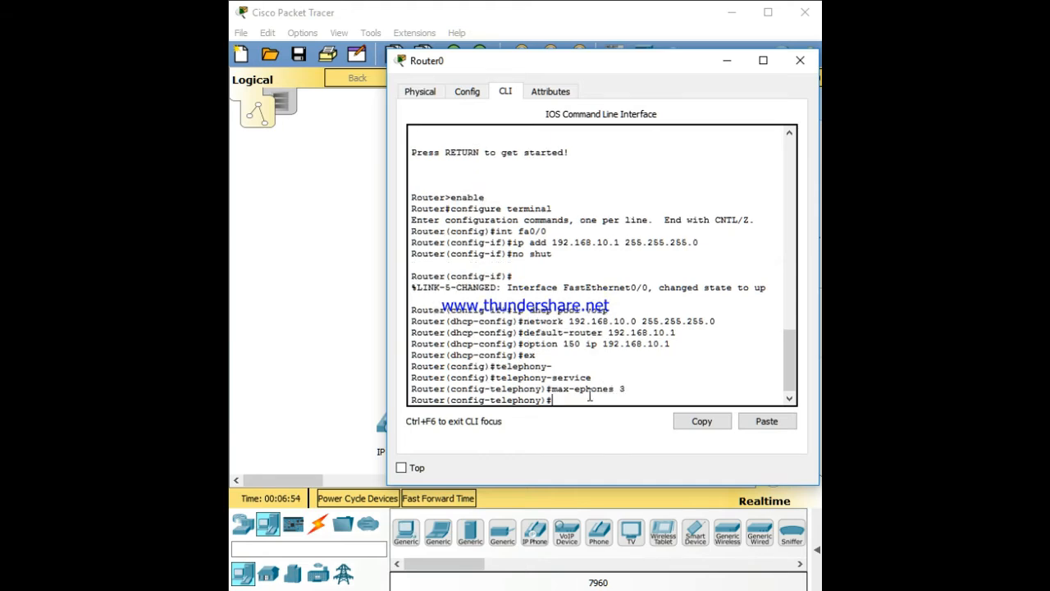
Set the maximum number of directory numbers to 4 with max-dn 4
text(max-dn 4)
key(Return)
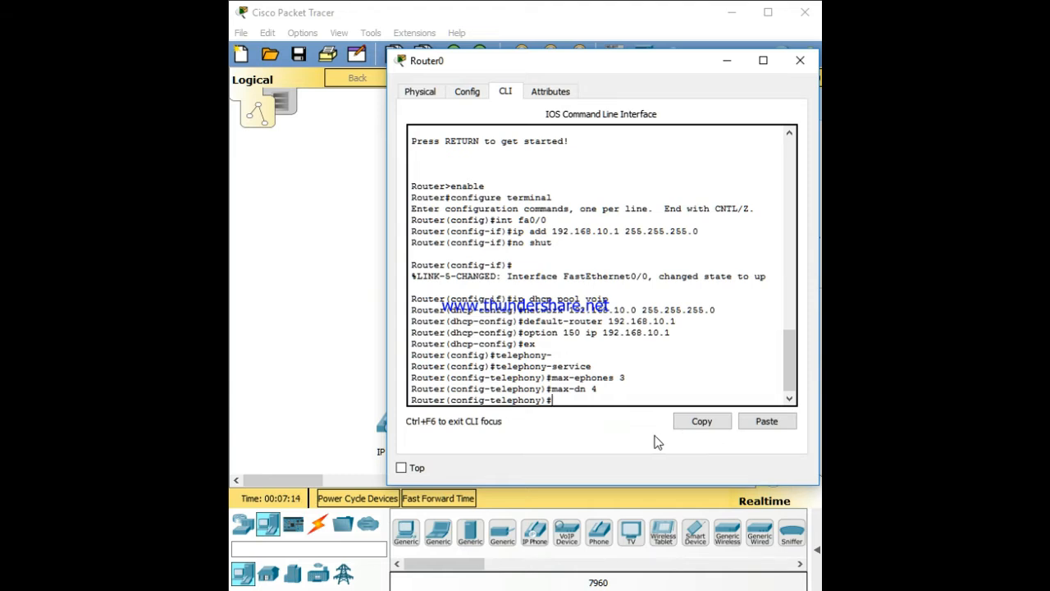
Set the telephony source address to 192.168.10.1 on port 2001, checking the allowed port range first
text(ip source-address 192)
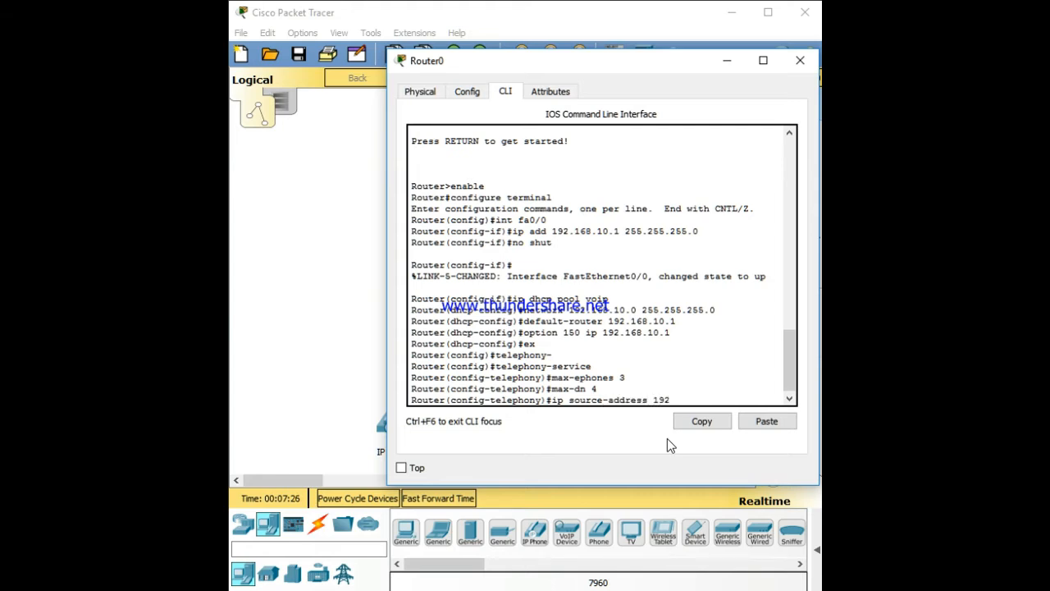
text(.168.10.1 port)
drag(653, 68, 1049, 68)
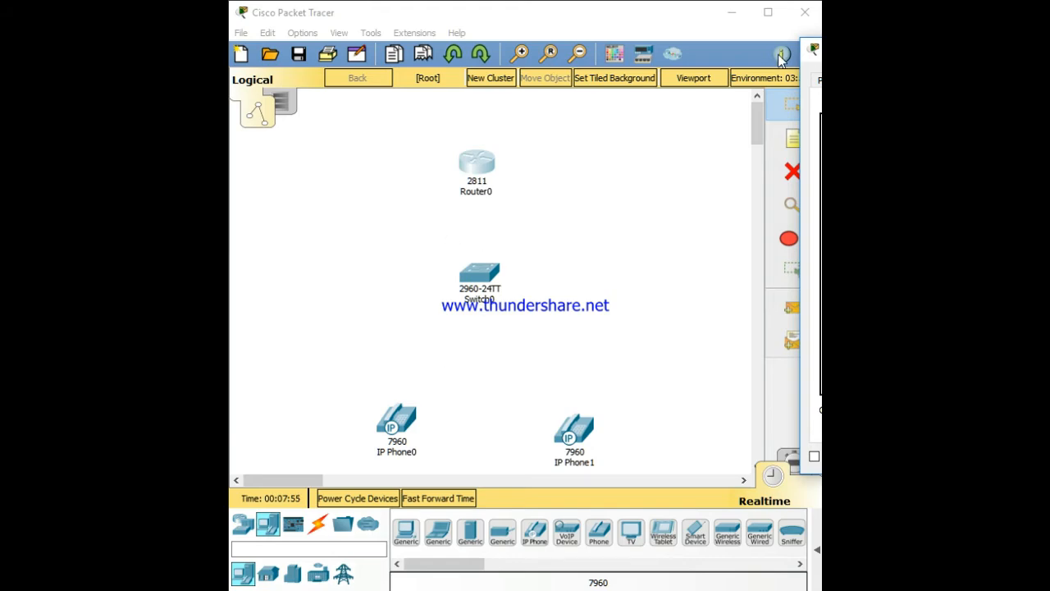
drag(816, 54, 657, 41)
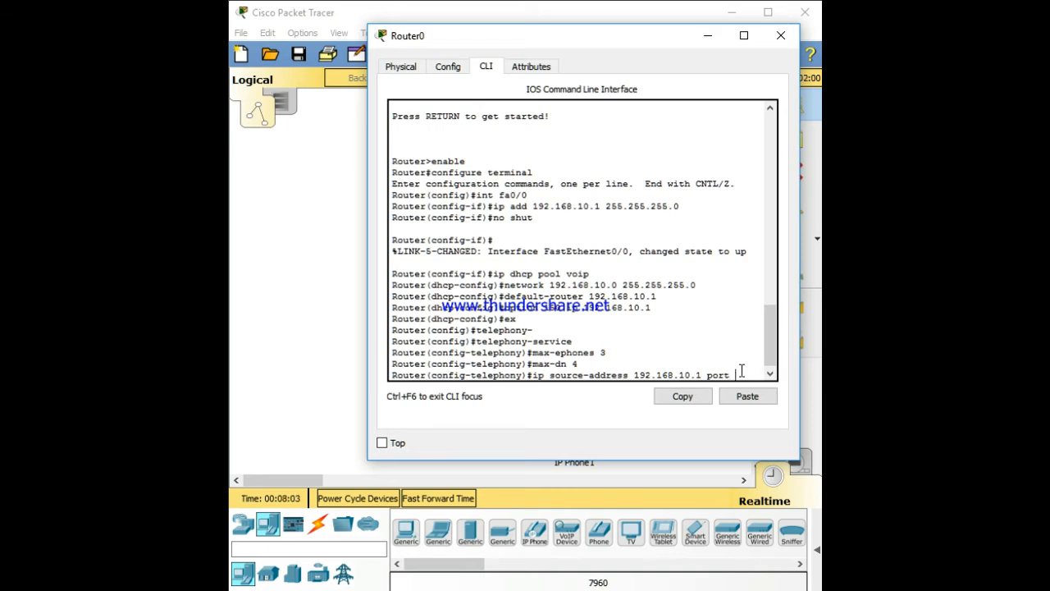
text(?)
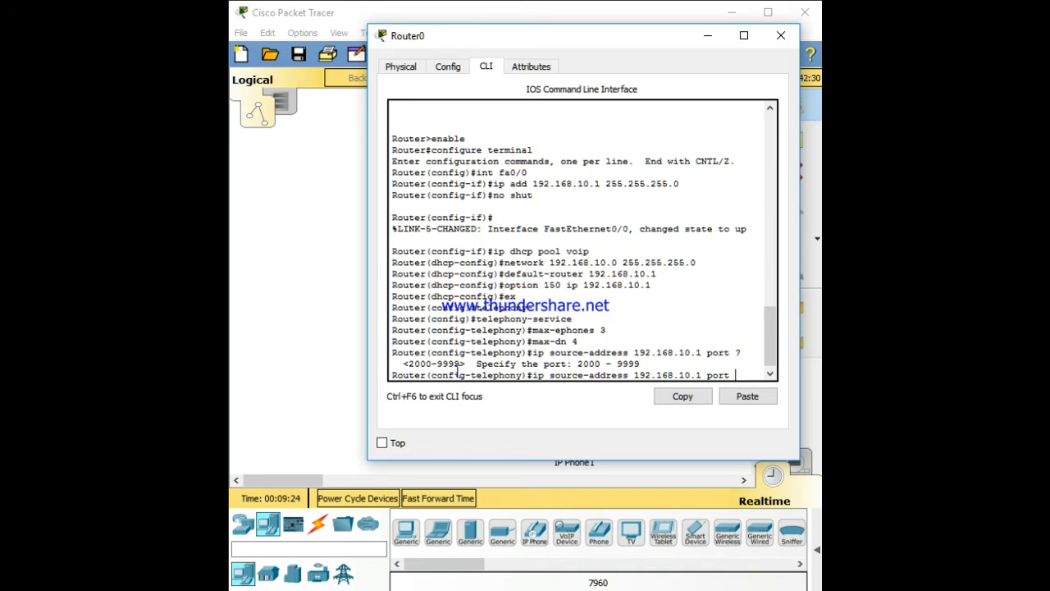
text(2001)
key(Return)
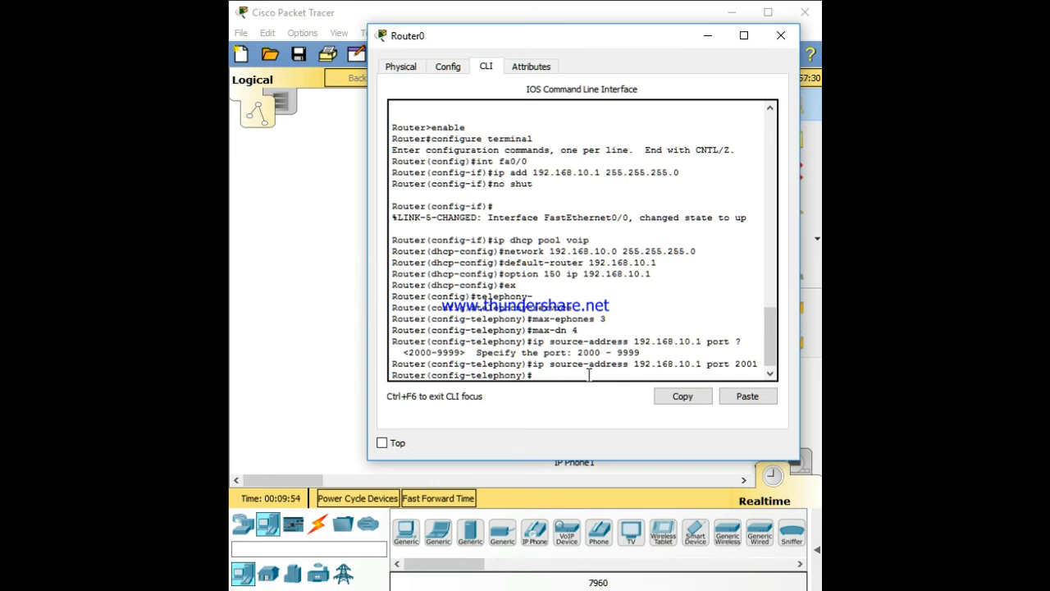
Auto-assign directory numbers 1 to 5, retrying after the mistyped auto assign 1-5 command
text(auto assign)
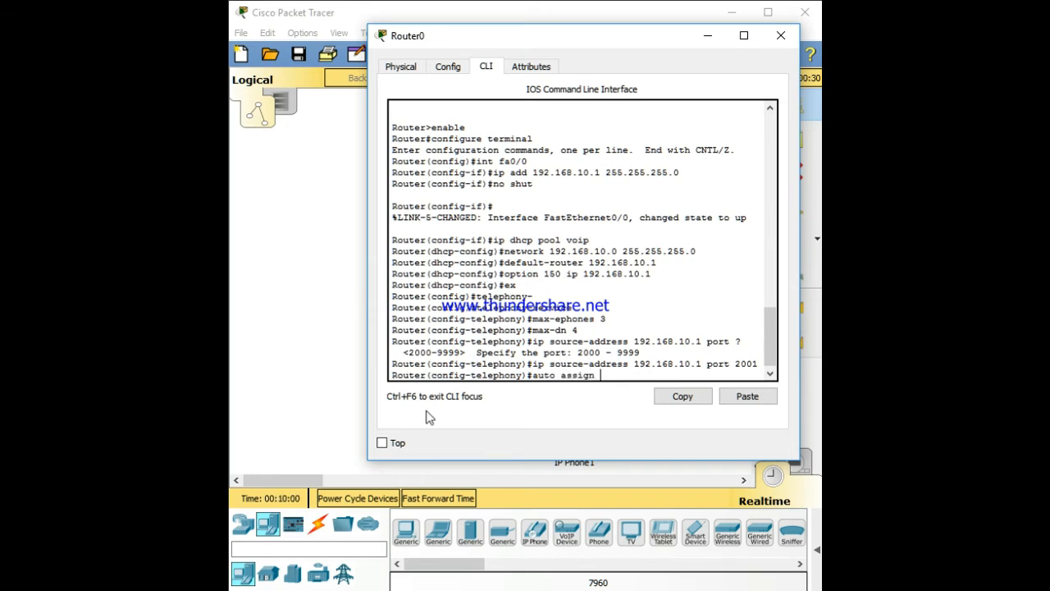
text( 1-5)
key(Return)
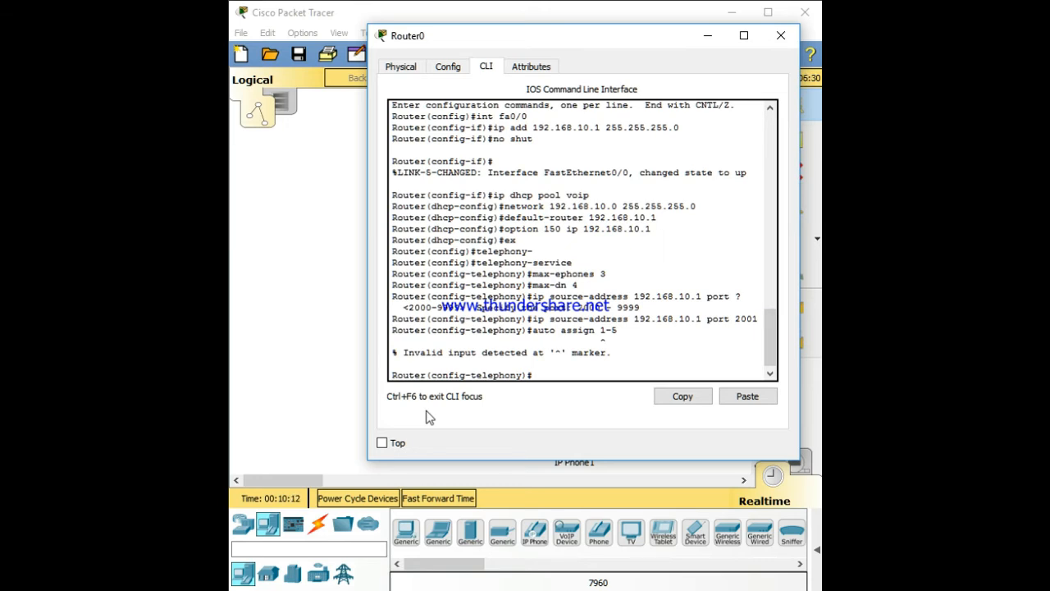
key(Up)
key(Left)
key(BackSpace)
text(y)
key(BackSpace)
text(to)
key(Return)
Auto-assign directory numbers 4 to 6 by editing the previous command
key(Up)
key(BackSpace)
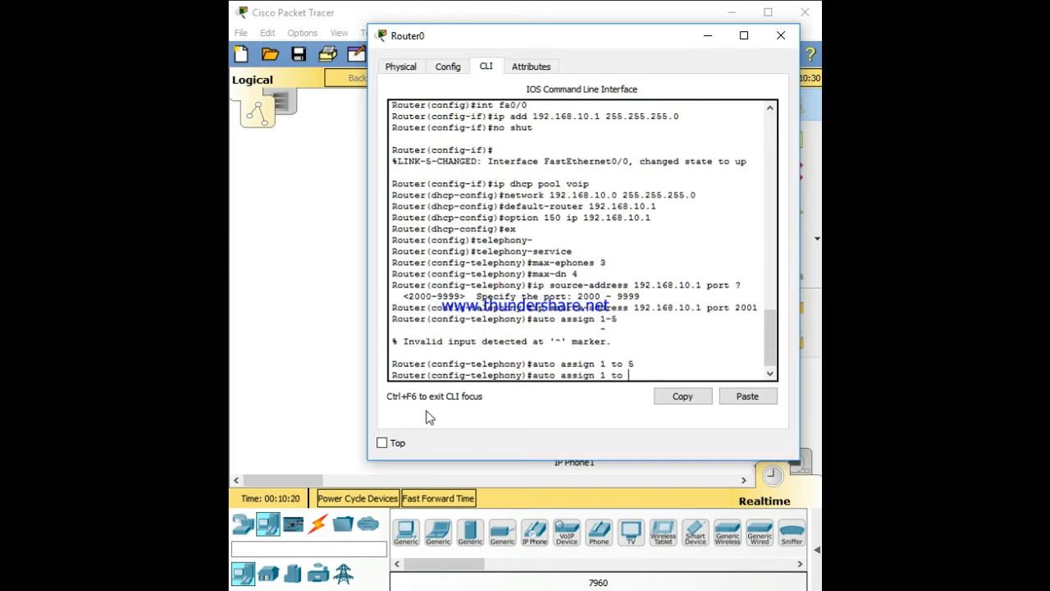
text(6)
key(Left)
key(BackSpace)
text(6)
key(BackSpace)
text(4)
key(Return)
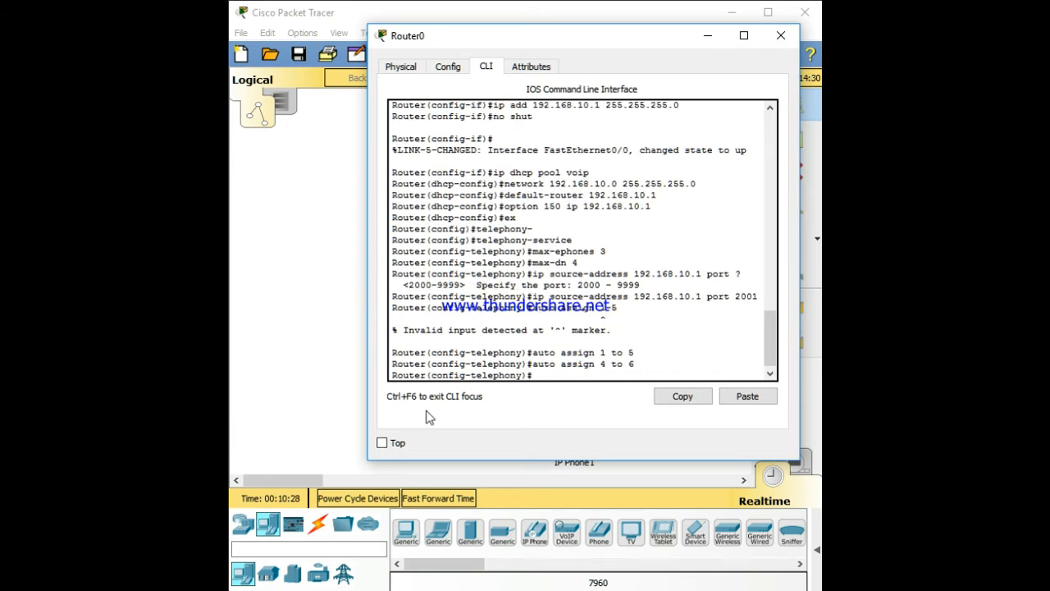
Exit telephony-service and re-enter telephony-service configuration mode
text(ex)
key(Return)
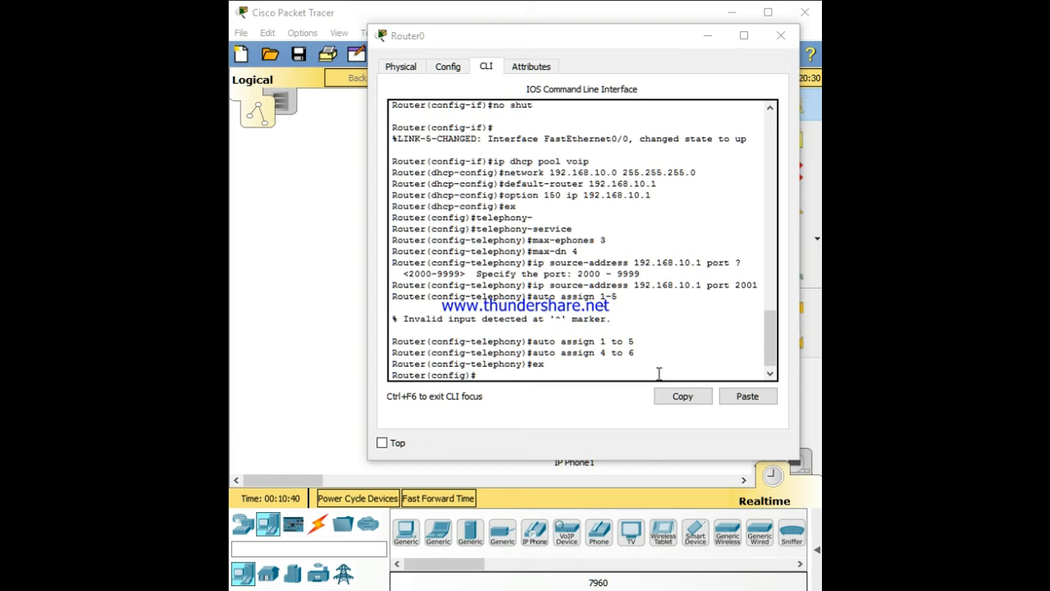
click(515, 374)
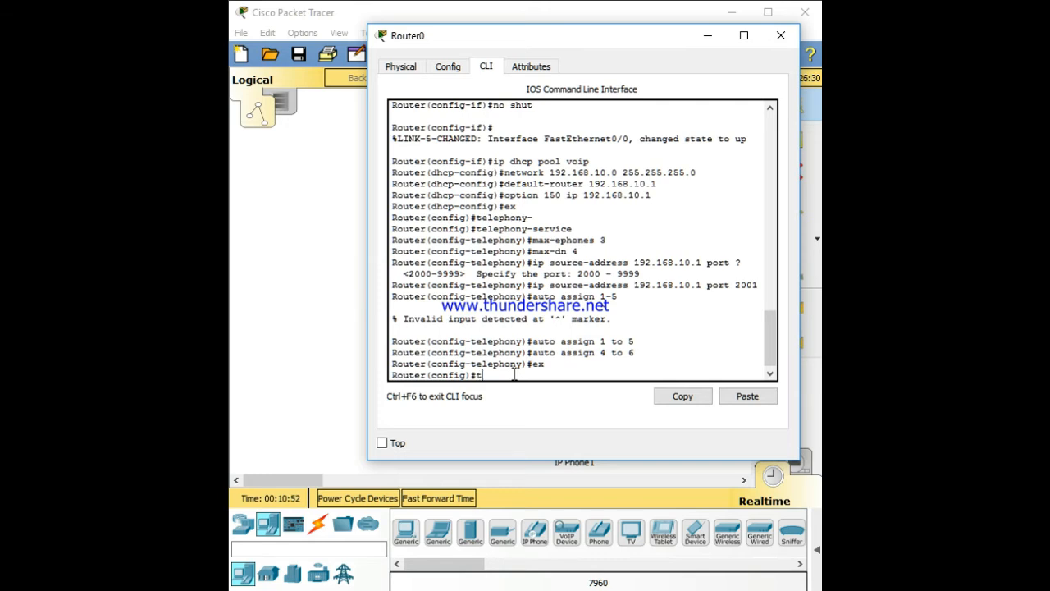
text(telepho)
key(Tab)
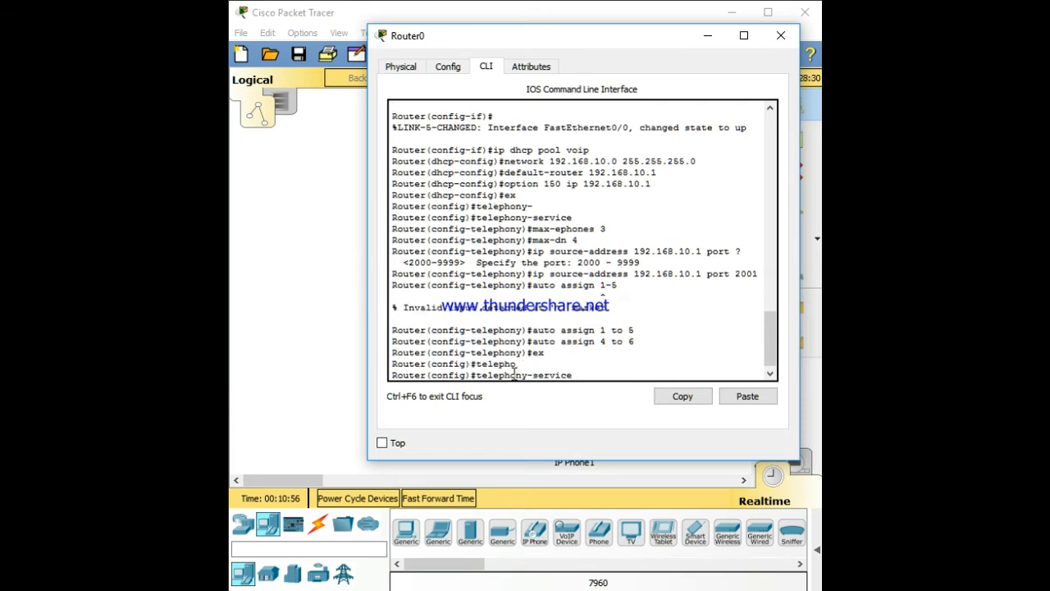
key(Return)
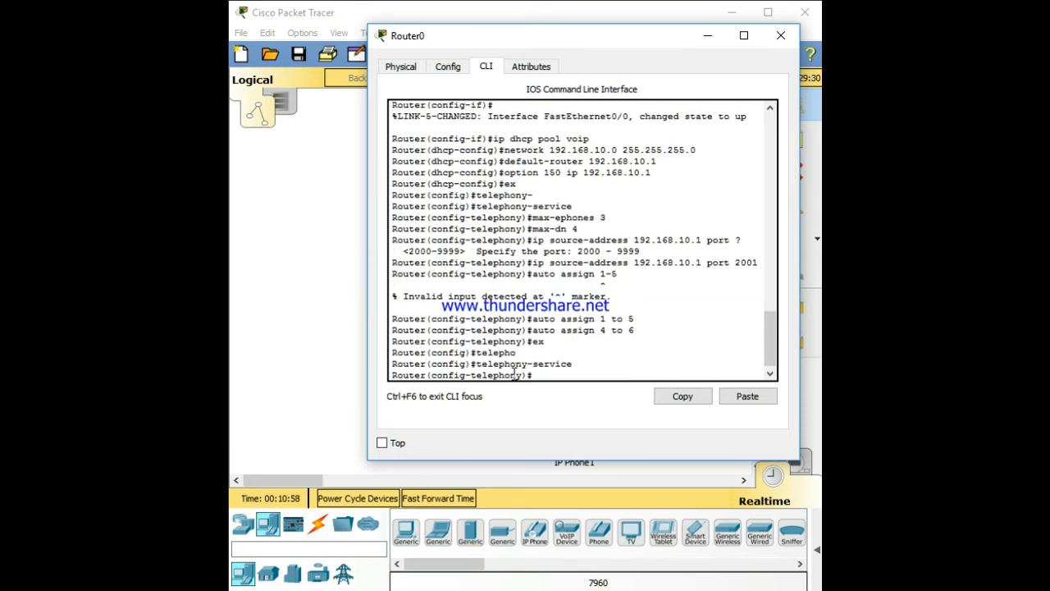
Create ephone-dn 1 and give it the number 1112
text(ephone-dn 1)
key(Return)
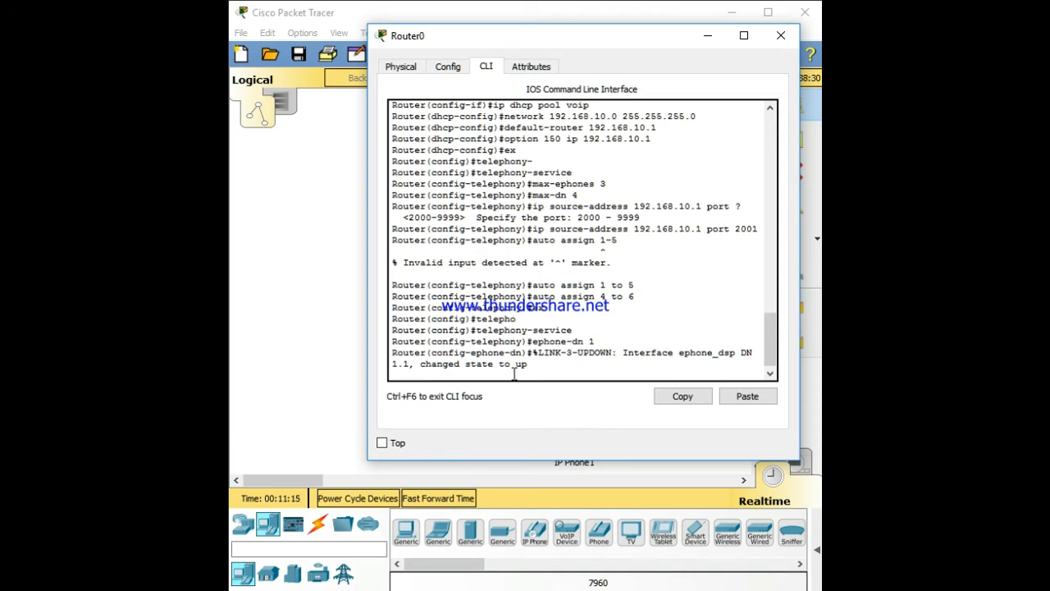
text(number 11123)
key(BackSpace)
key(Return)
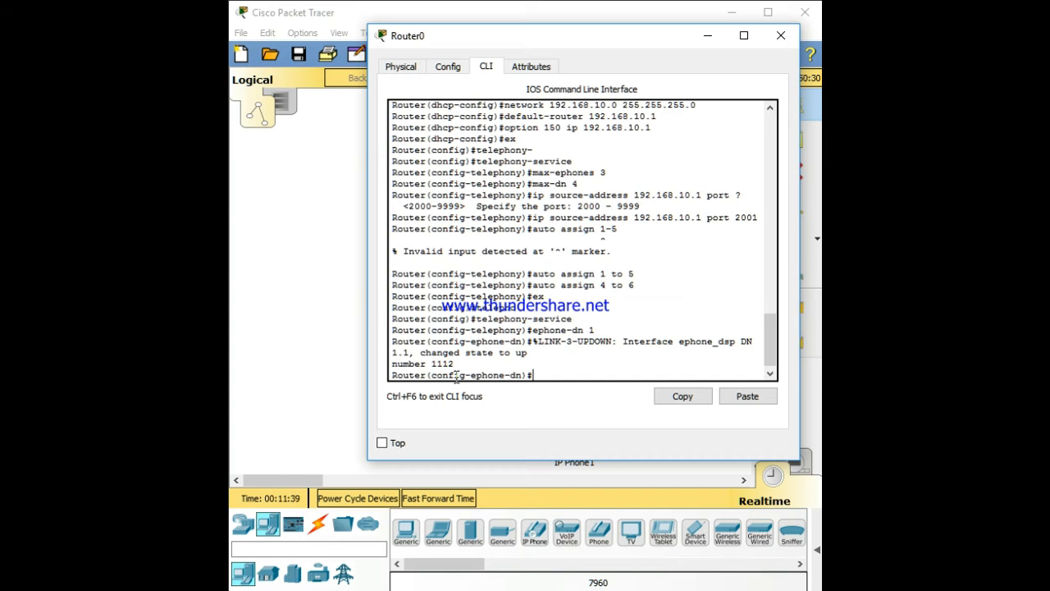
Create ephone-dn 2 and give it the number 1113
text(ephone-dn 2)
key(Return)
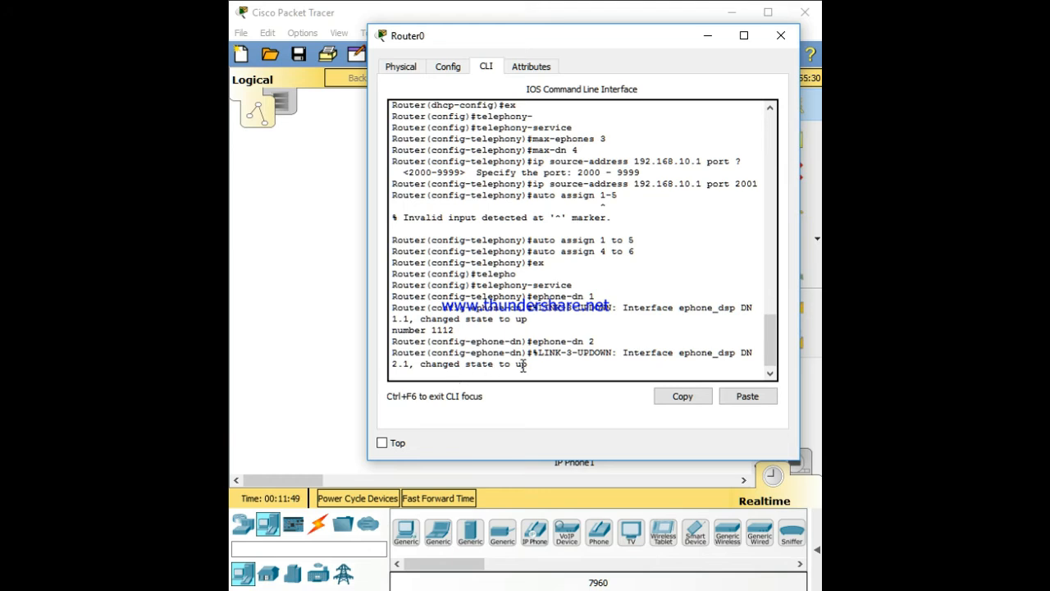
text(number 1113)
key(Return)
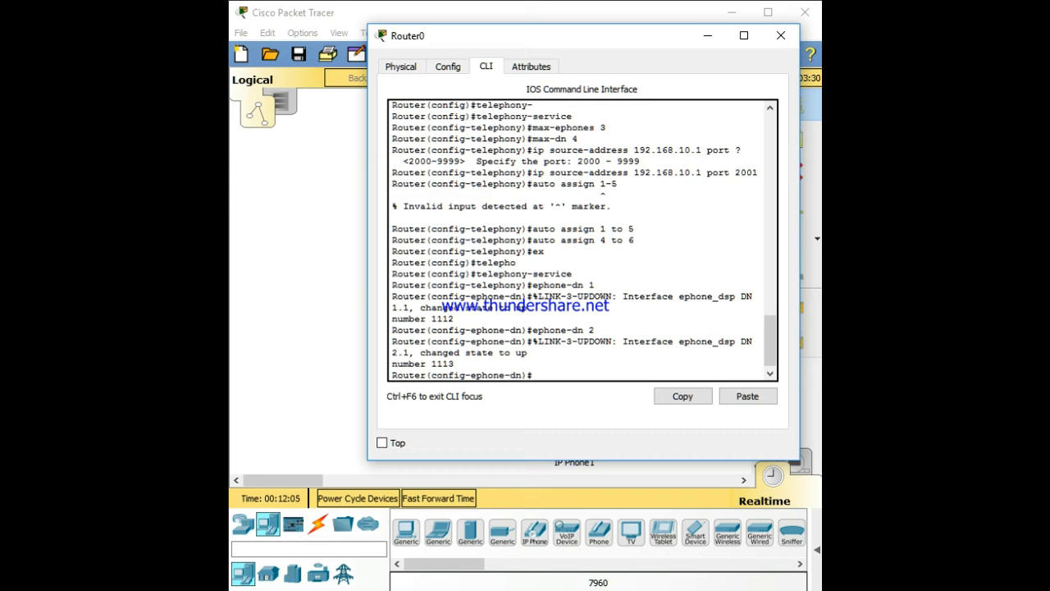
Exit configuration mode back to the router's privileged prompt
text(ex)
key(Return)
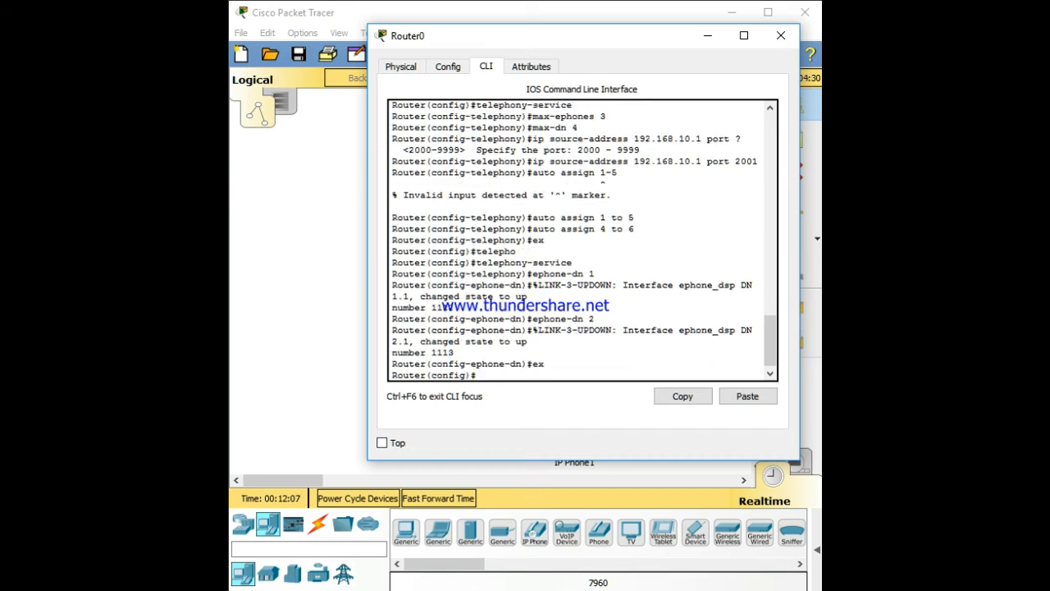
text(ex)
key(Return)
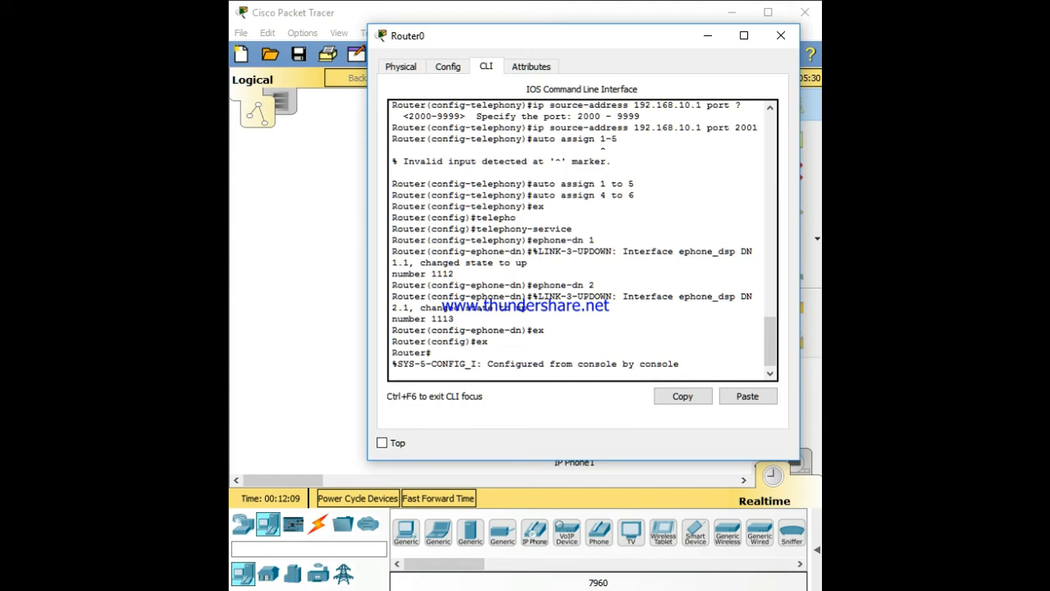
key(ctrl+z)
key(Return)
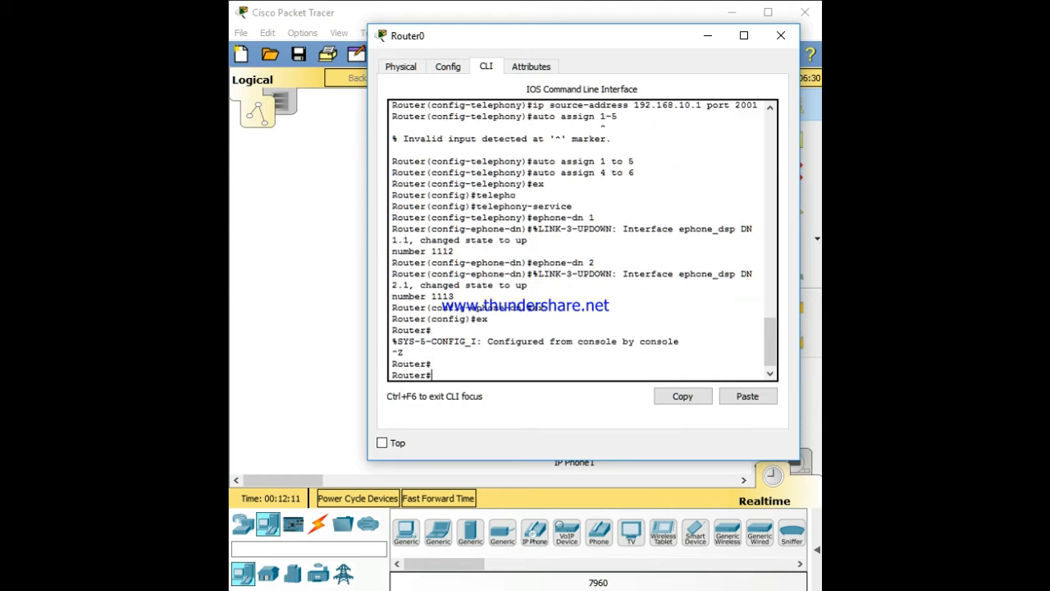
Close the router window and open the CLI of Switch0
click(786, 37)
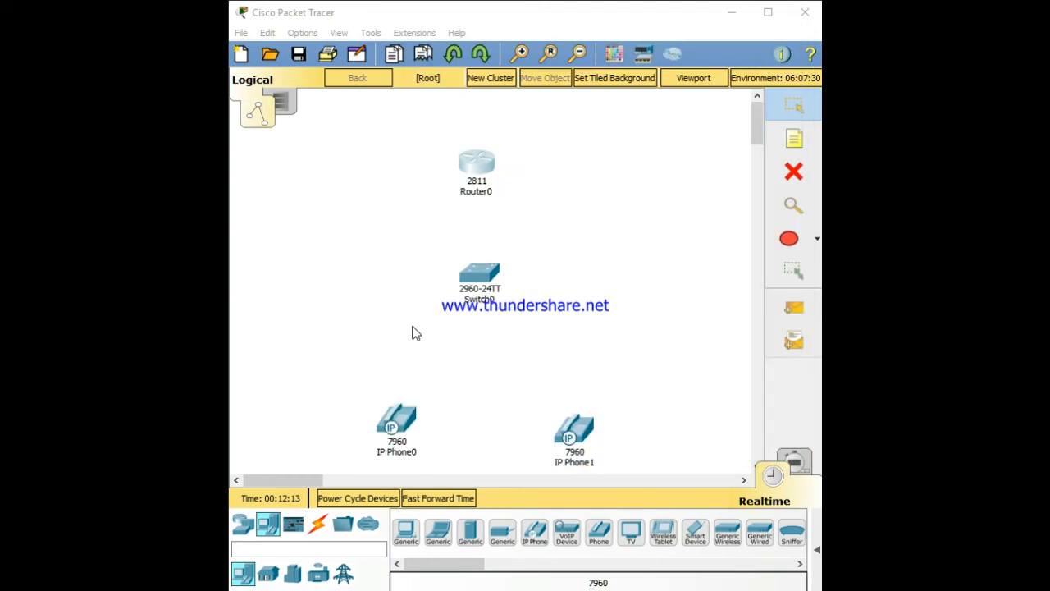
click(481, 276)
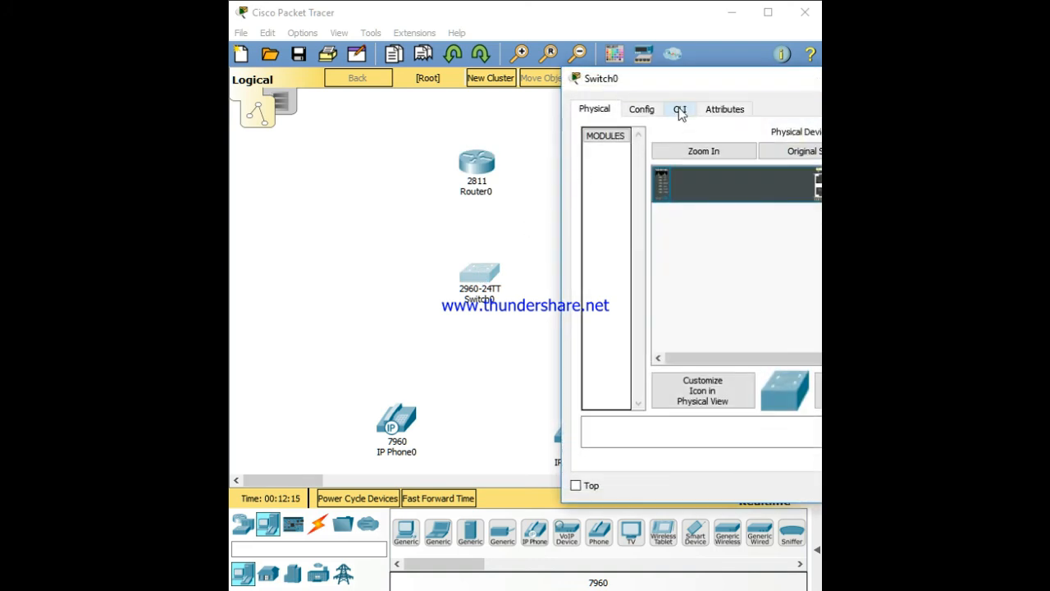
drag(649, 75, 479, 46)
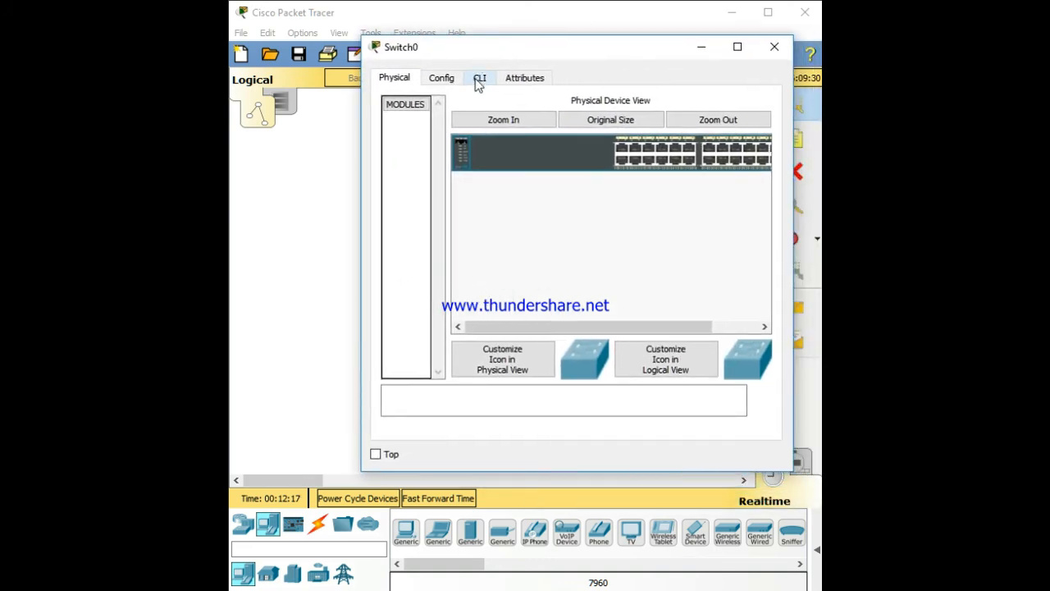
click(479, 80)
key(Return)
key(Return)
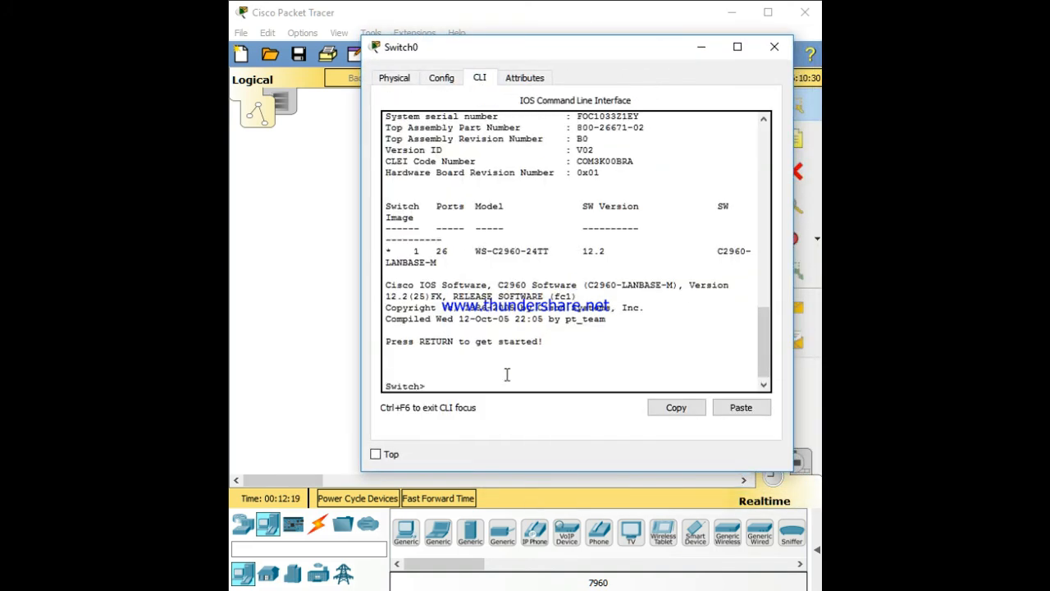
key(Return)
key(Return)
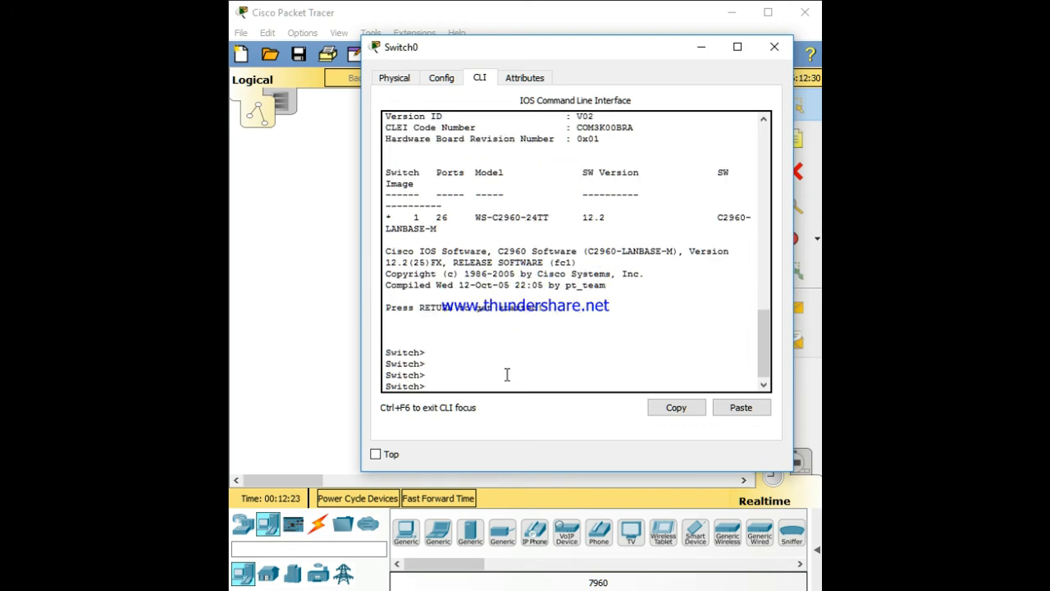
Enter global configuration on the switch and select the interface range fa0/1-5
text(en)
key(Return)
text(co)
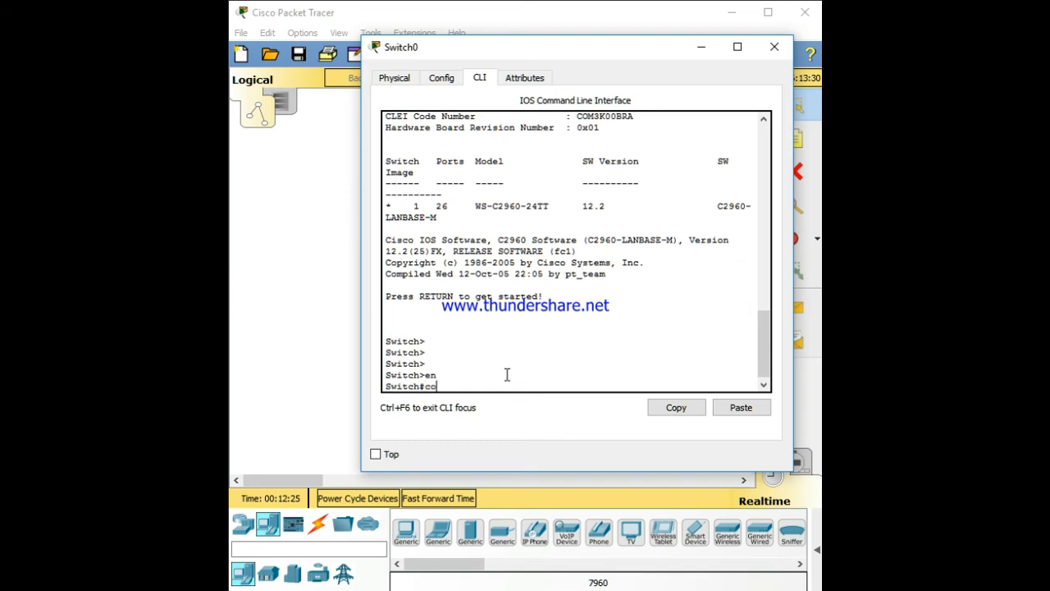
text(nf t)
key(Return)
text(inter)
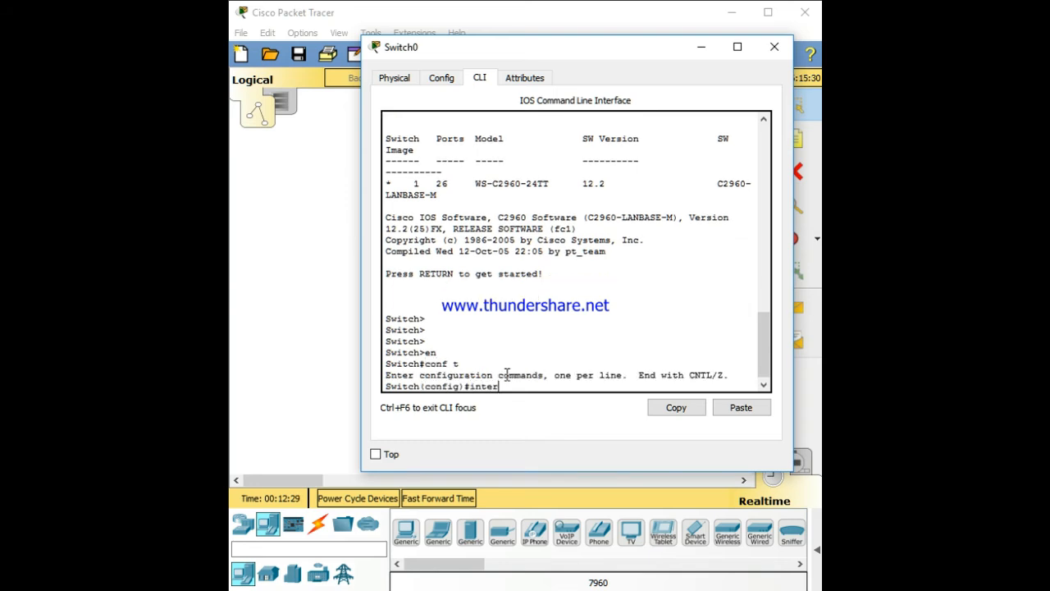
text(face range fa0/1-5)
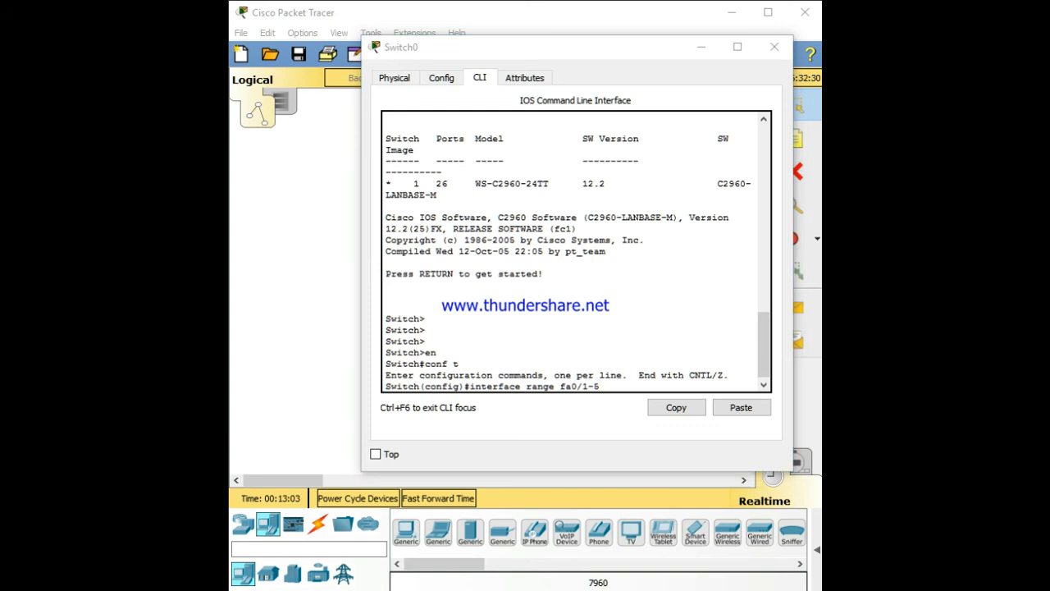
click(616, 385)
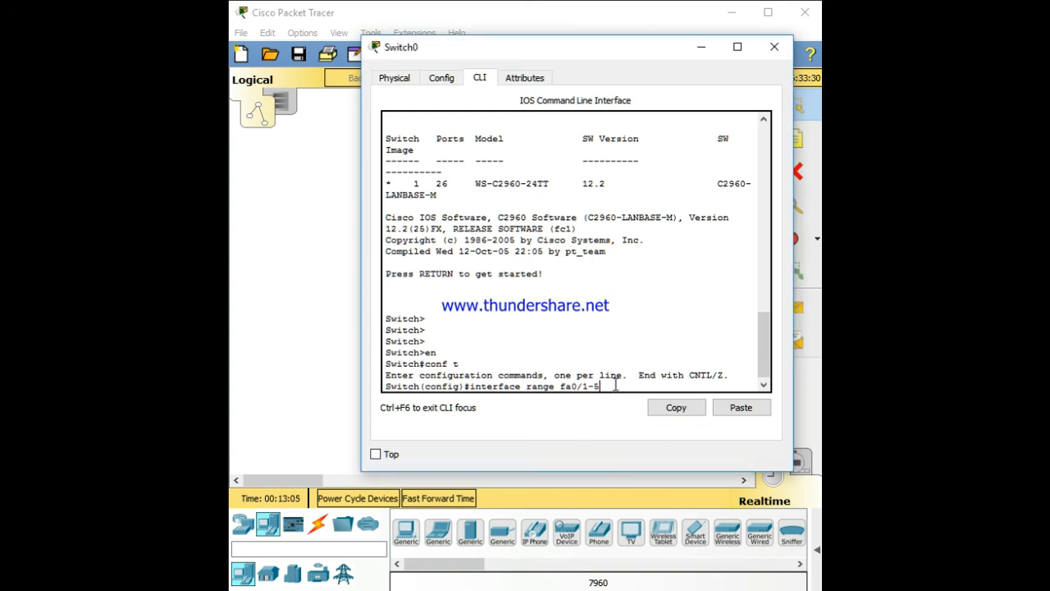
key(Return)
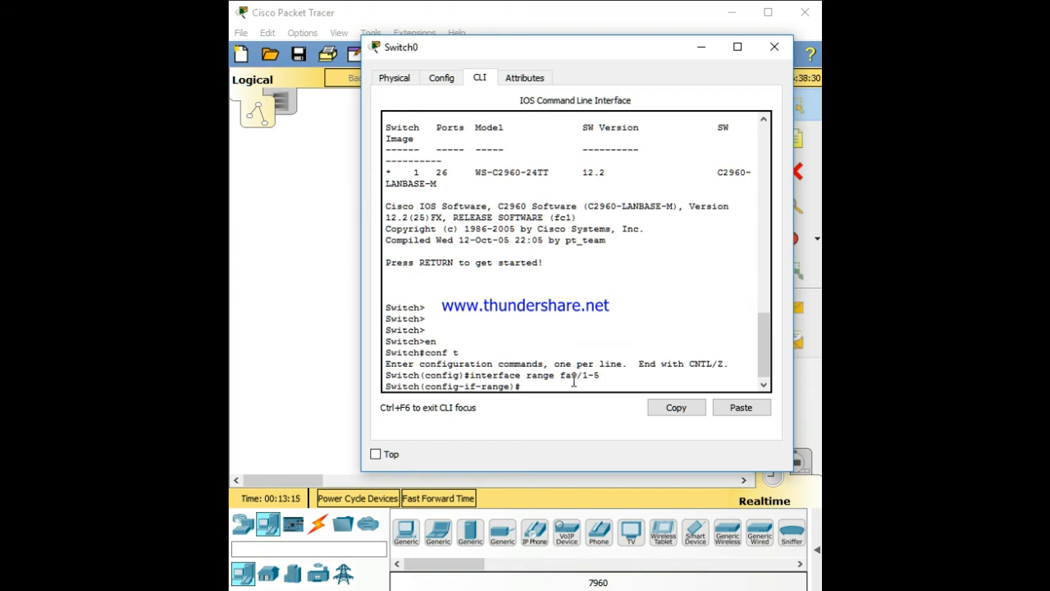
Set the selected switch ports to access mode with switchport mode access
text(chport mode)
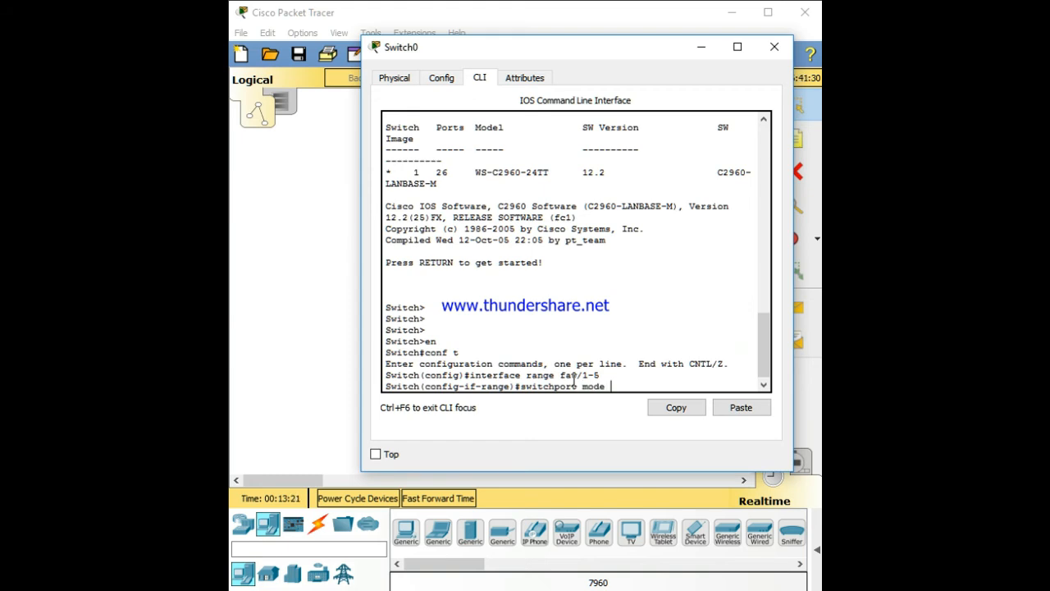
text( access)
key(Return)
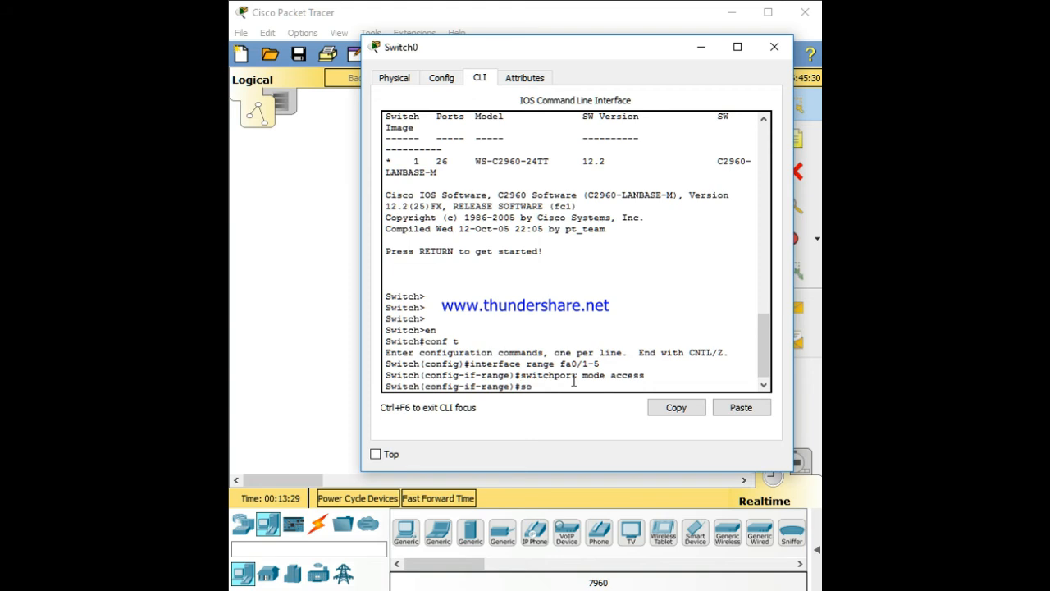
Assign voice VLAN 1 to the selected switch ports
text(switchport voice v)
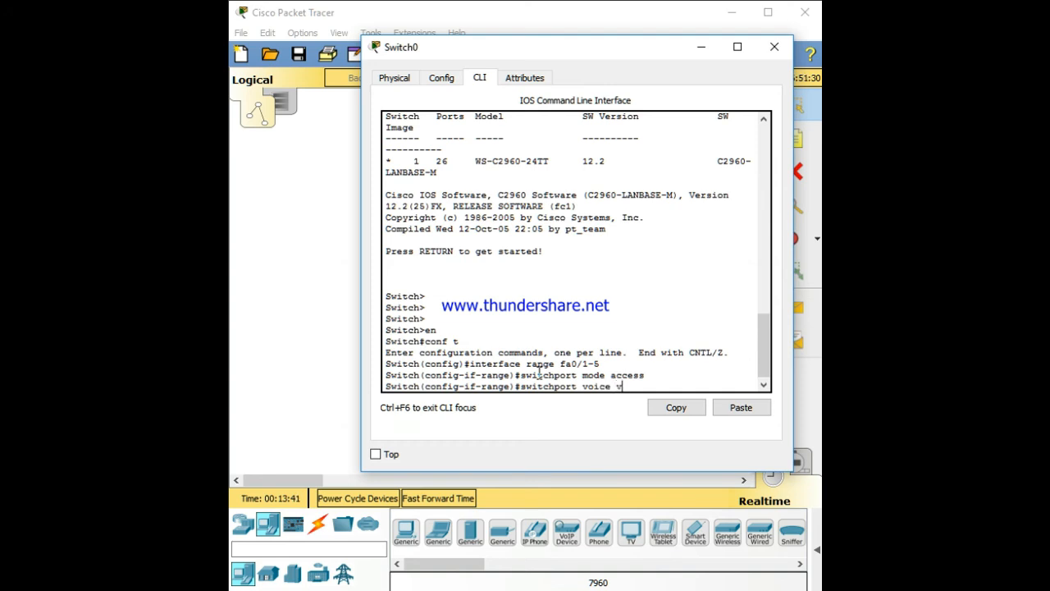
text(lan 1)
key(Return)
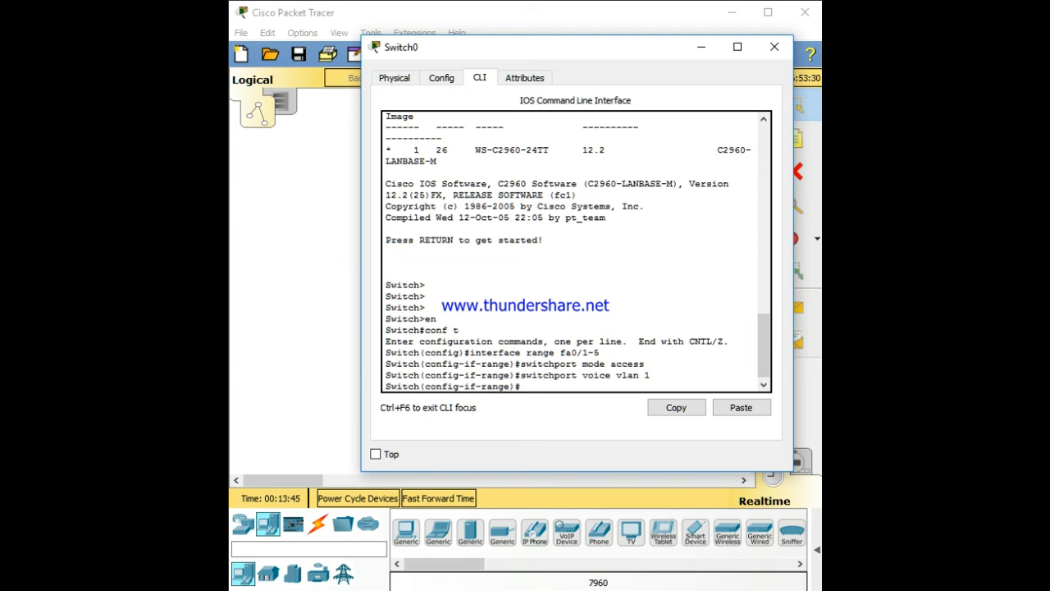
Exit interface configuration and close the switch window
text(ex)
key(Return)
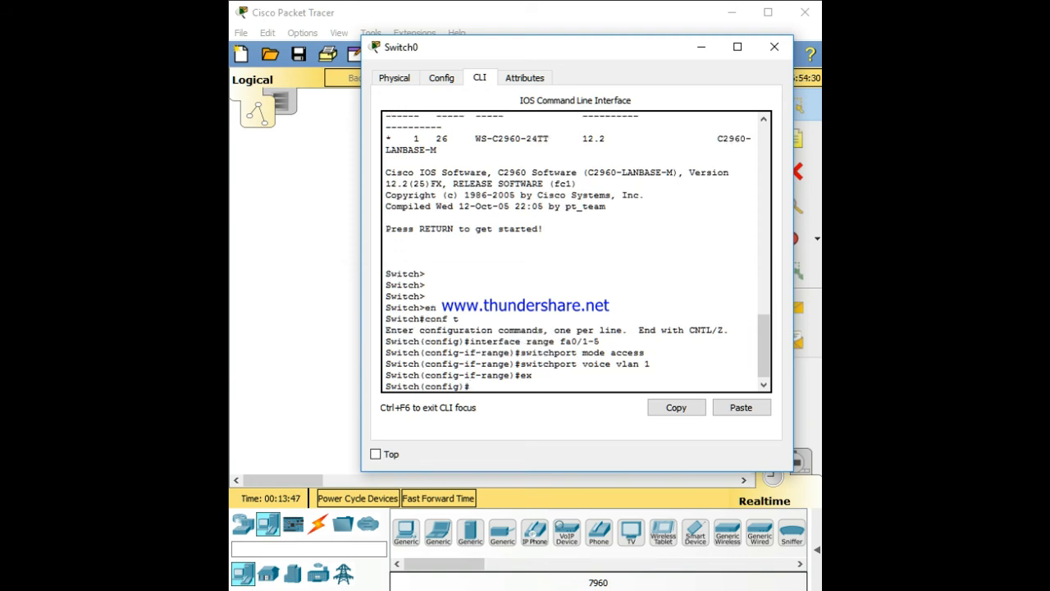
click(778, 49)
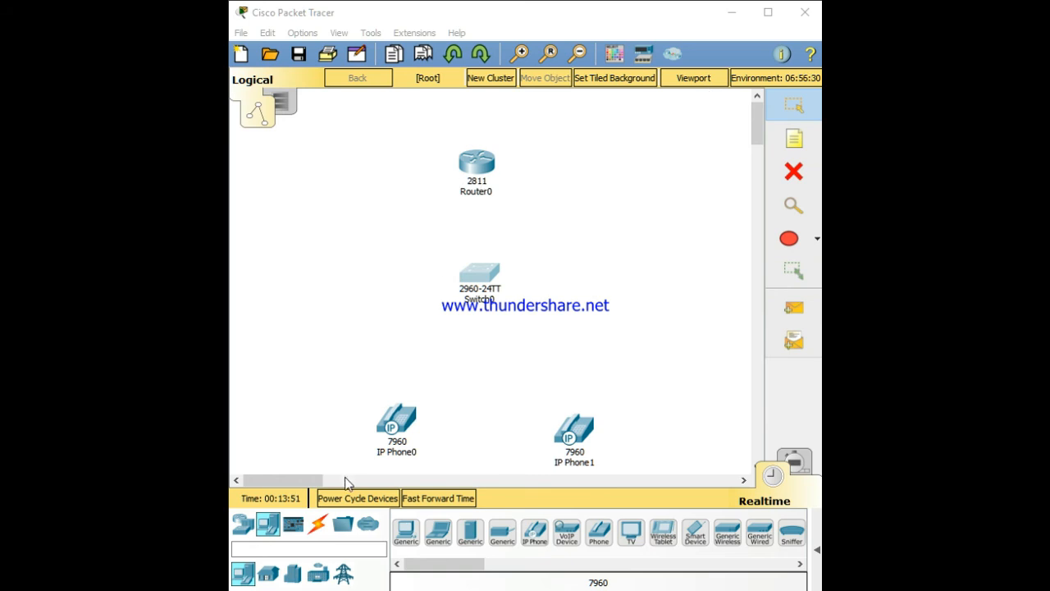
Connect IP Phone0's Switch port to the switch's FastEthernet0/1 with a copper straight-through cable
click(319, 525)
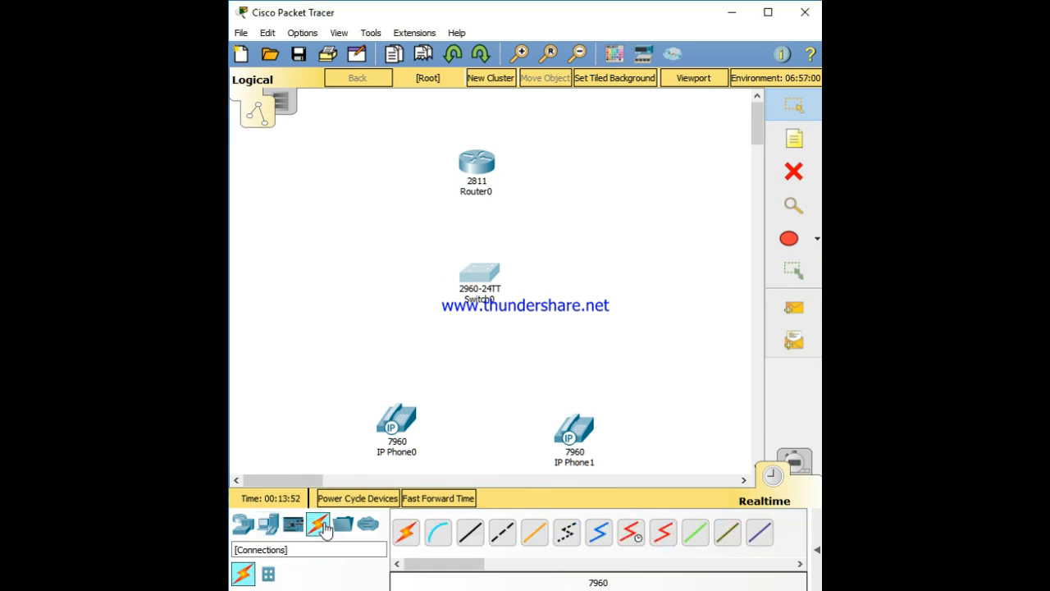
click(472, 547)
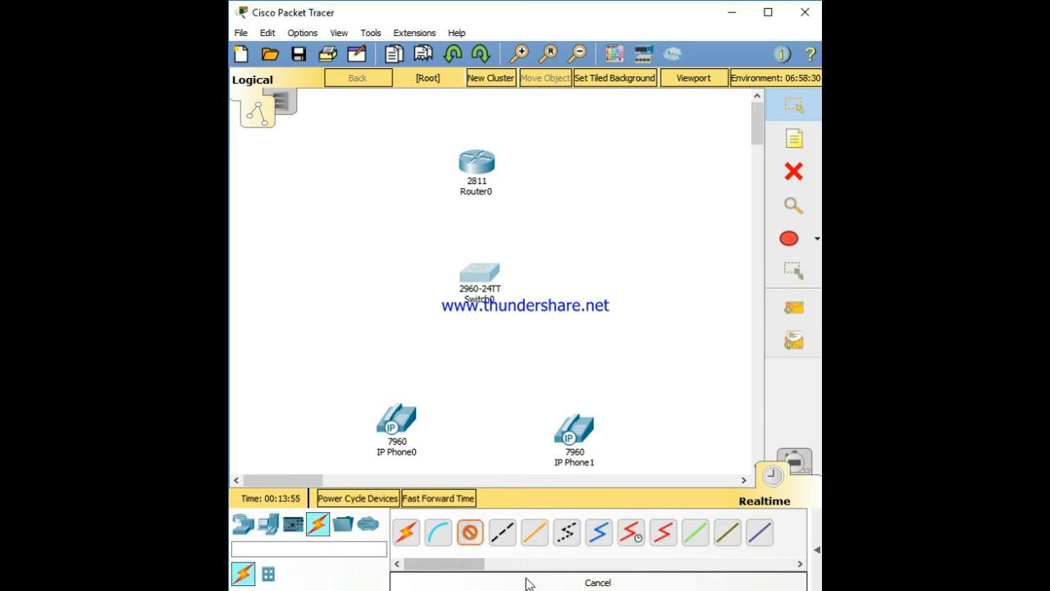
key(Escape)
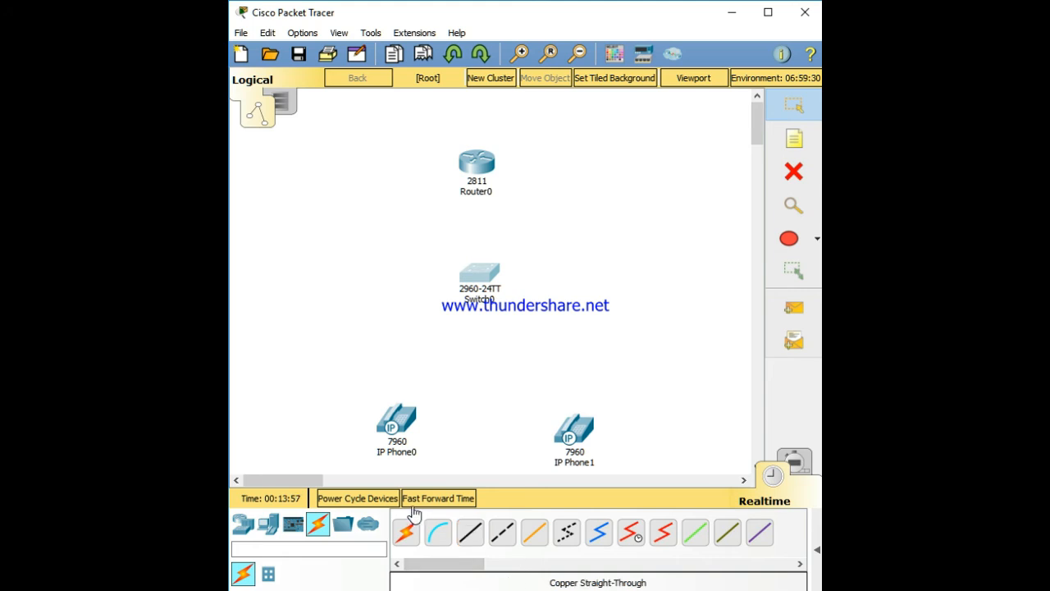
click(468, 533)
click(401, 418)
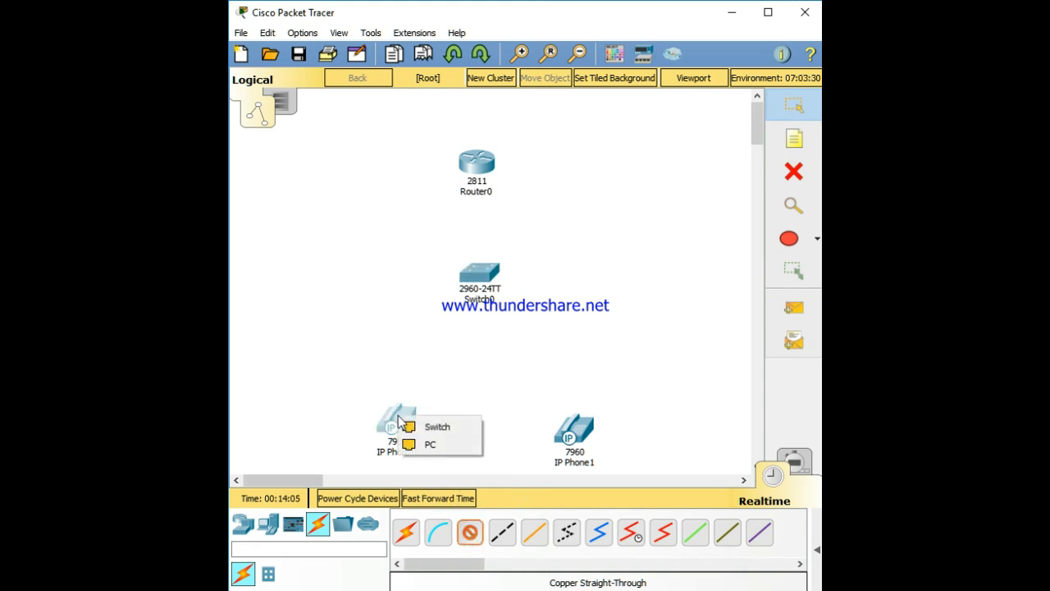
click(433, 428)
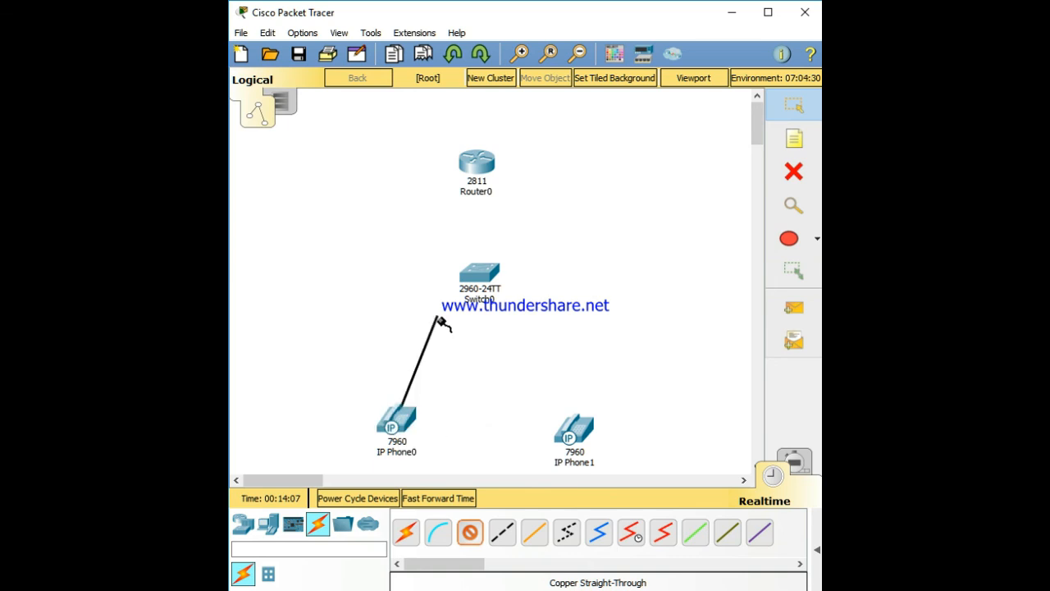
click(471, 277)
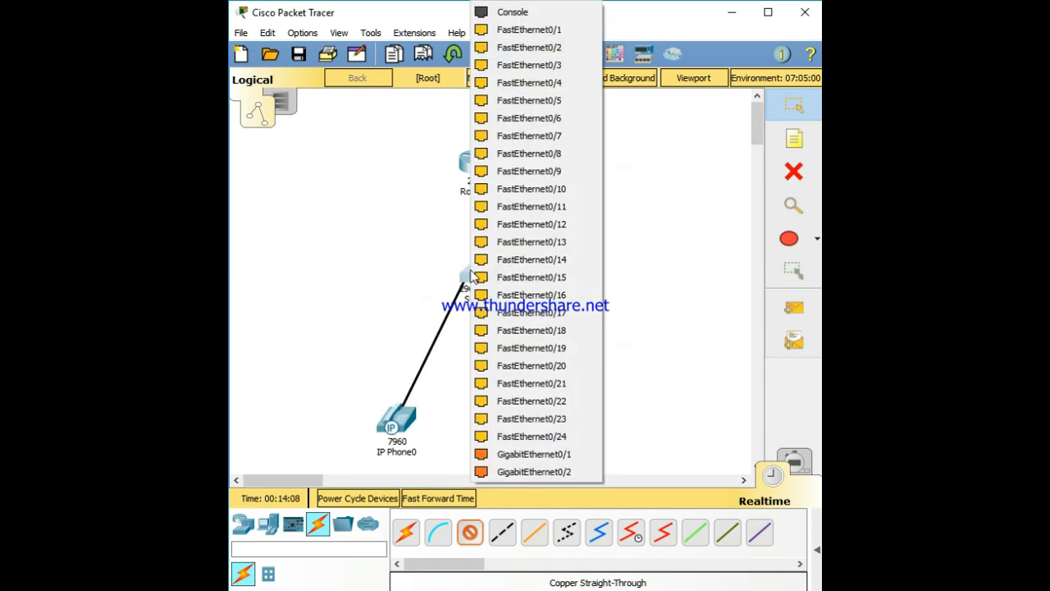
click(548, 31)
Connect IP Phone1's Switch port to the switch's FastEthernet0/2
click(569, 424)
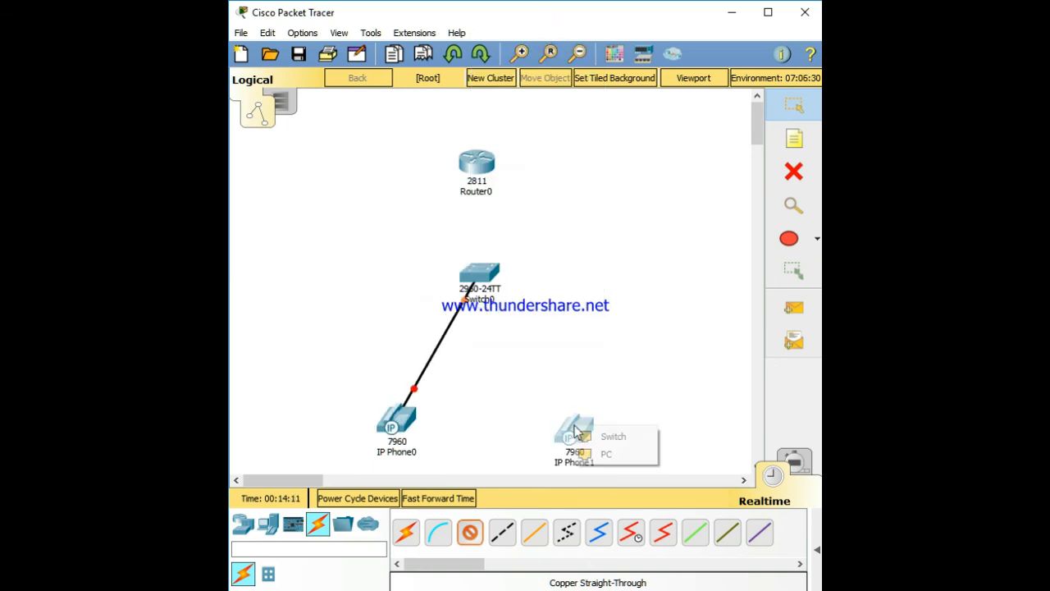
click(609, 436)
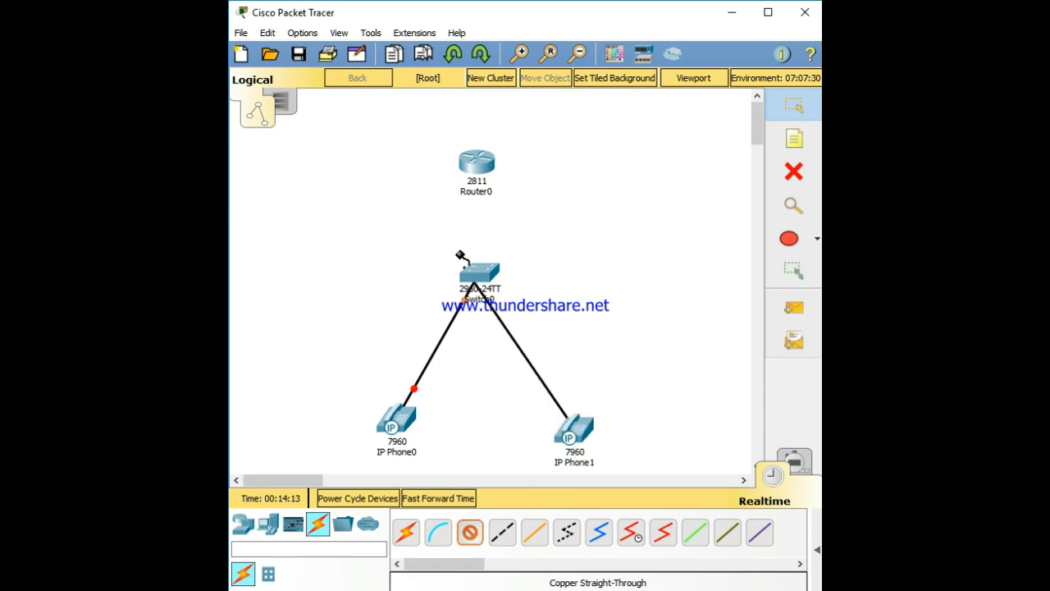
click(485, 279)
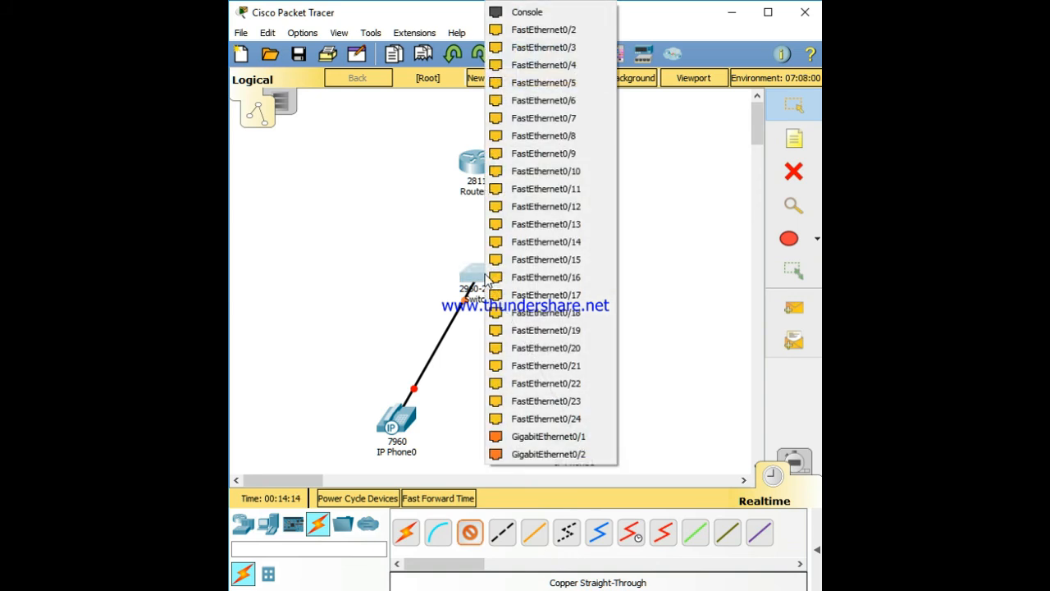
click(542, 33)
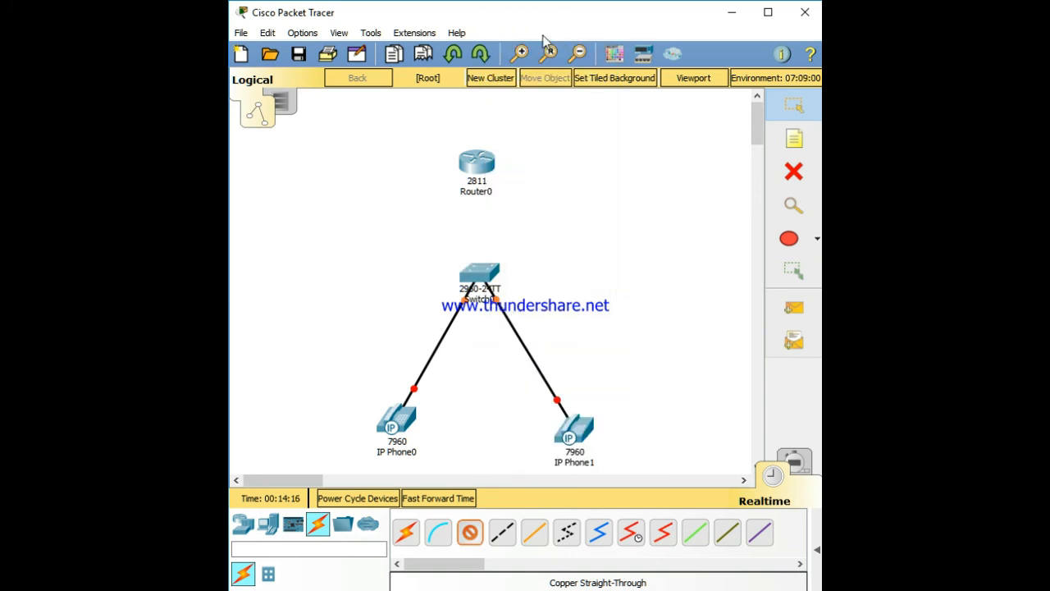
Cable the switch to the router's FastEthernet0/0
click(481, 275)
click(493, 30)
click(479, 168)
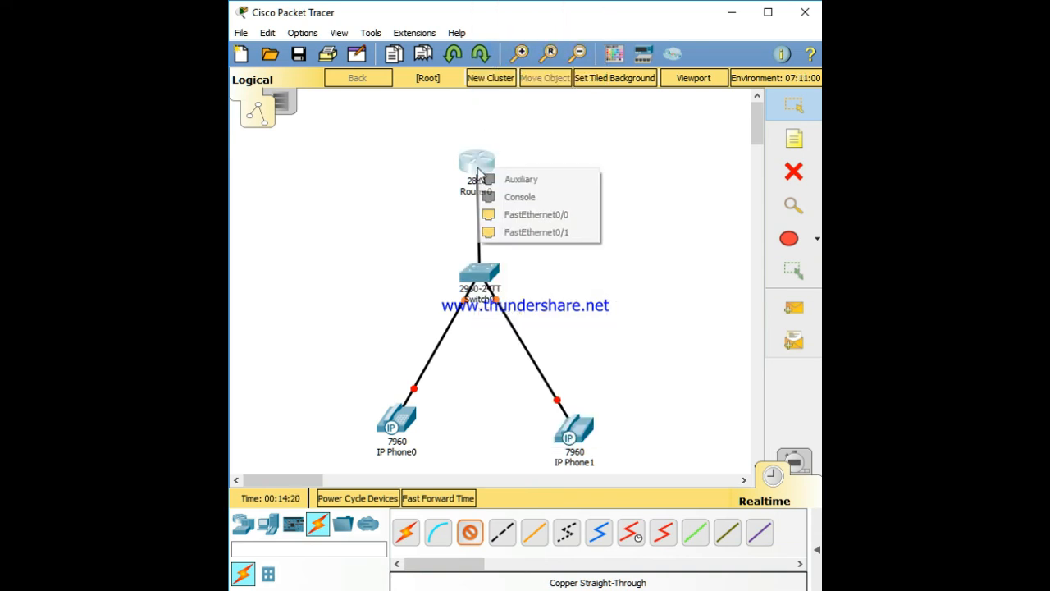
click(523, 217)
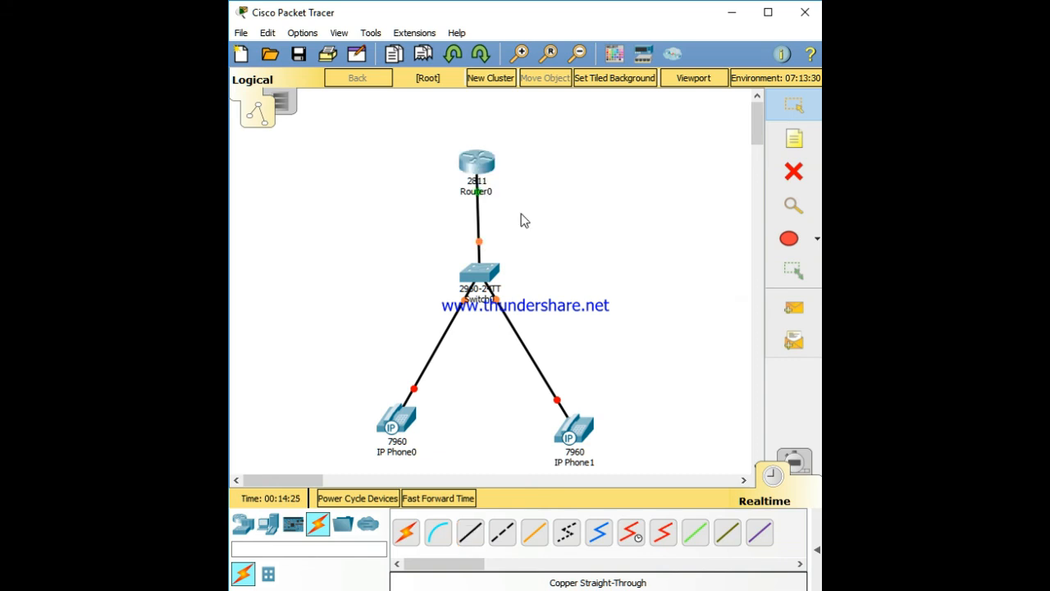
Plug the power adapter into IP Phone0 and IP Phone1
click(400, 423)
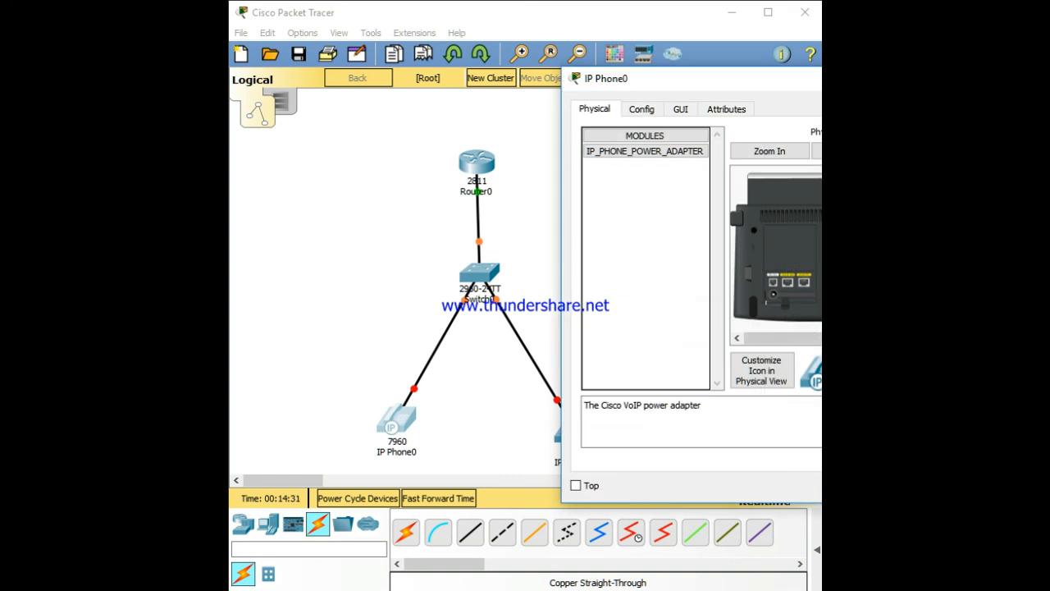
drag(771, 304, 772, 301)
click(479, 438)
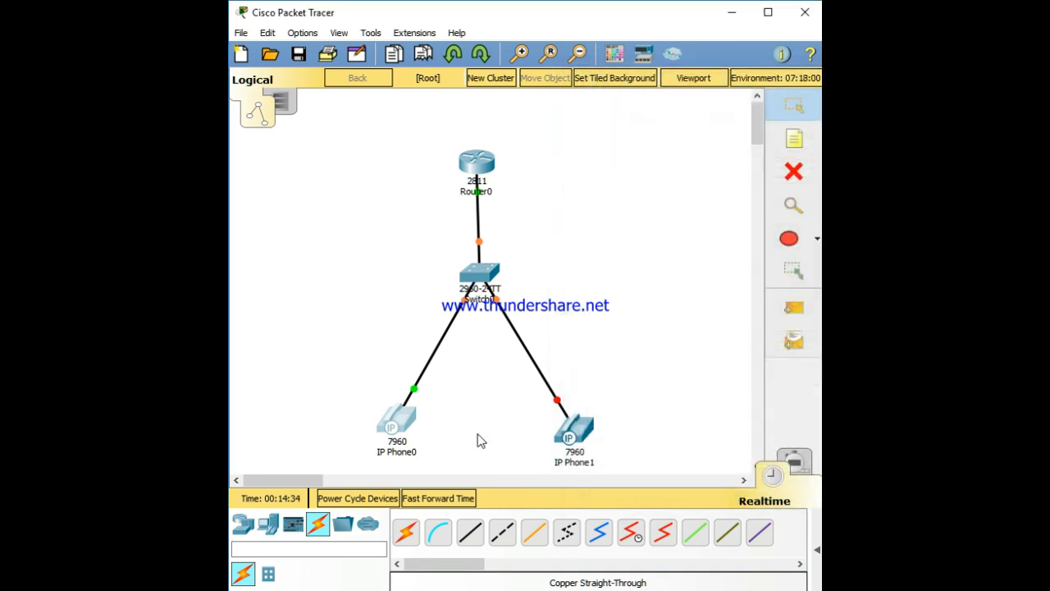
click(572, 431)
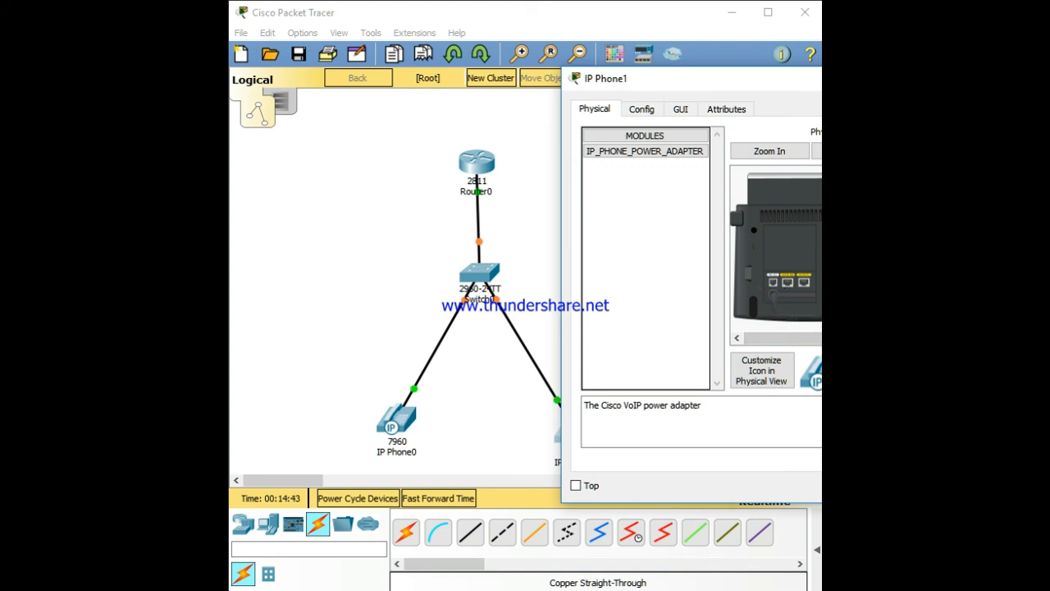
click(975, 78)
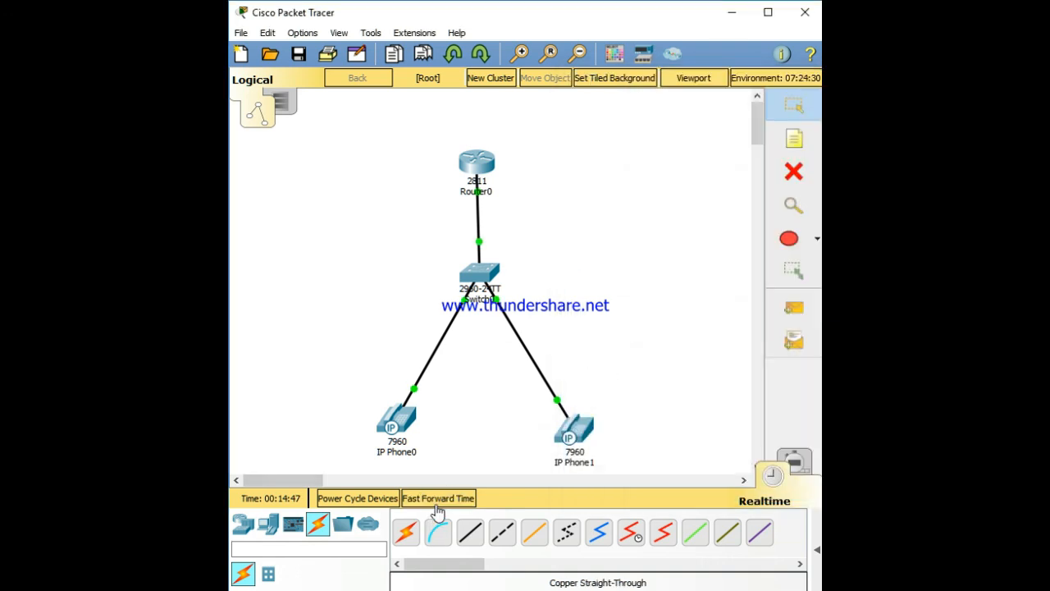
Open IP Phone0's phone interface and dial extension 1112
click(401, 428)
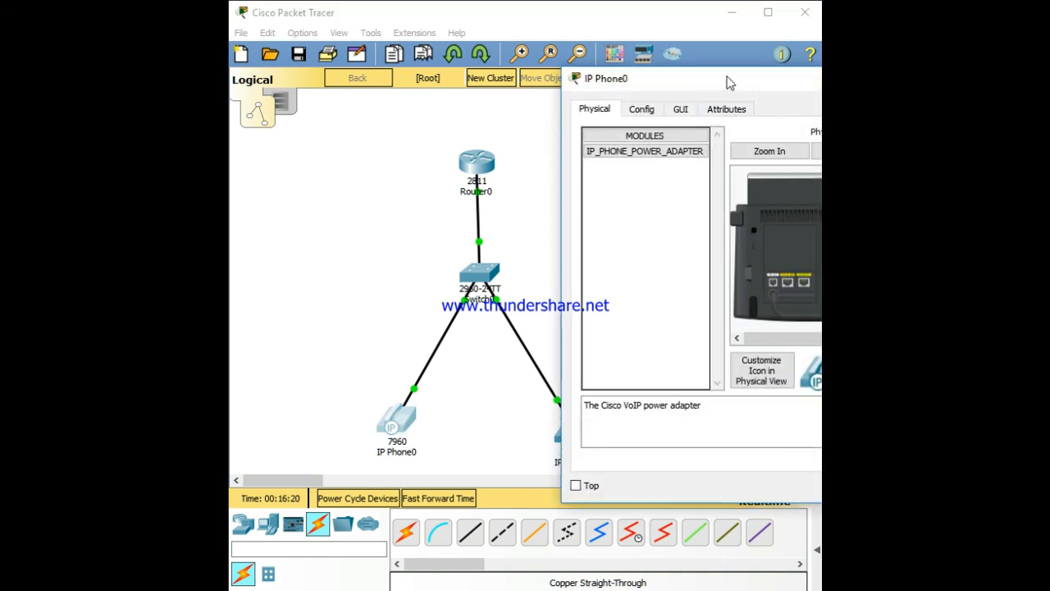
drag(728, 82, 530, 72)
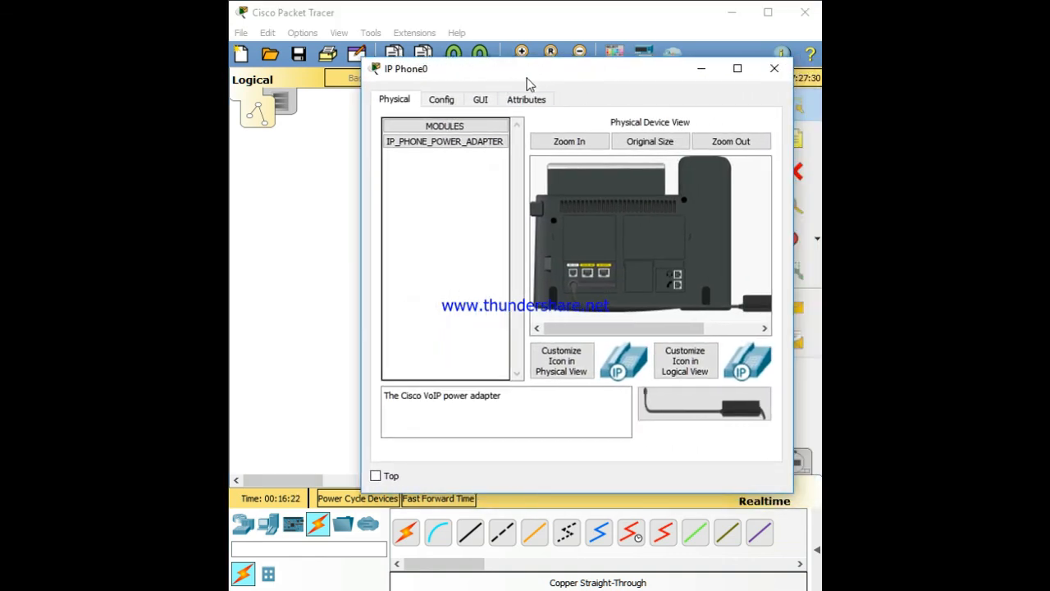
click(451, 101)
click(491, 103)
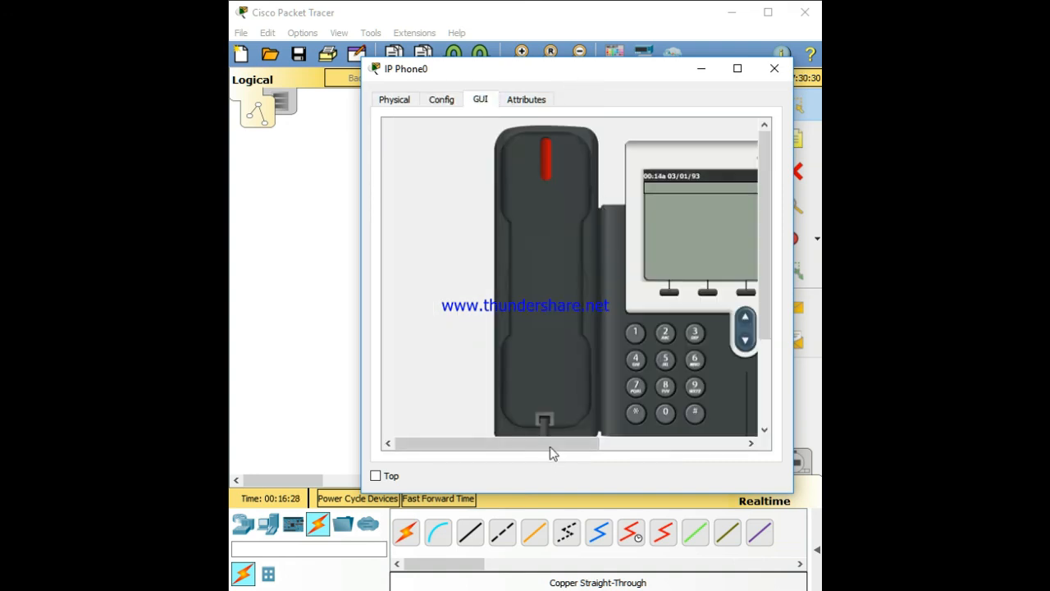
drag(550, 447, 653, 448)
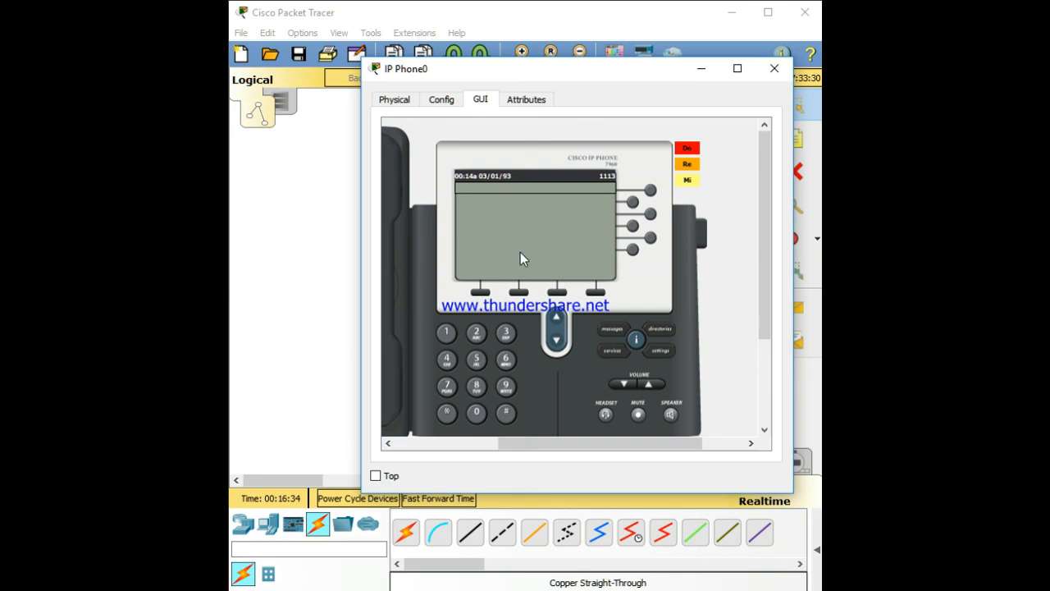
click(449, 336)
click(450, 336)
click(475, 337)
drag(506, 441, 442, 443)
click(459, 353)
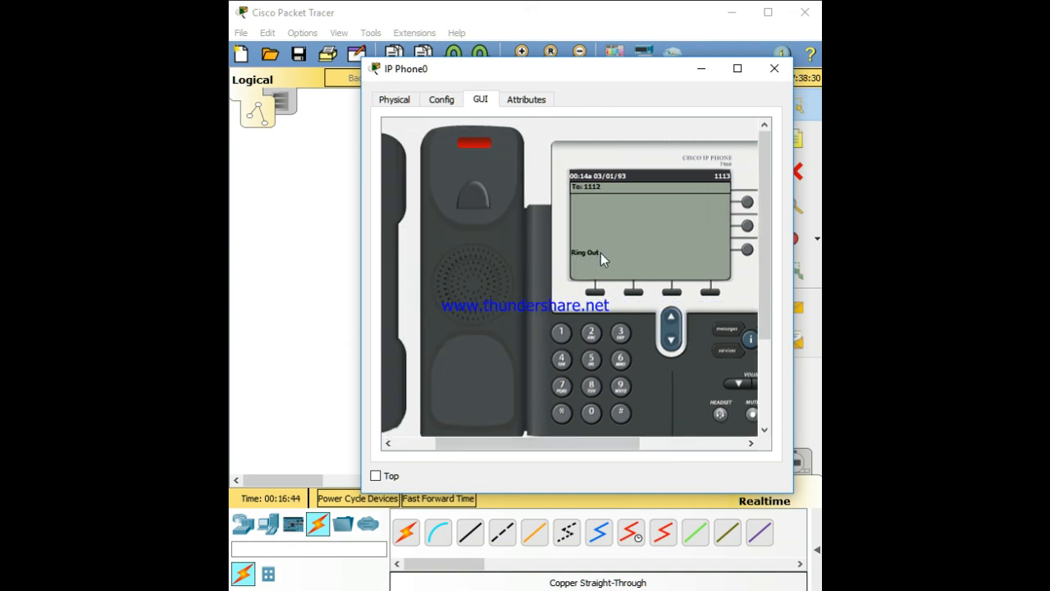
Close IP Phone0's window and open IP Phone1's window
click(784, 68)
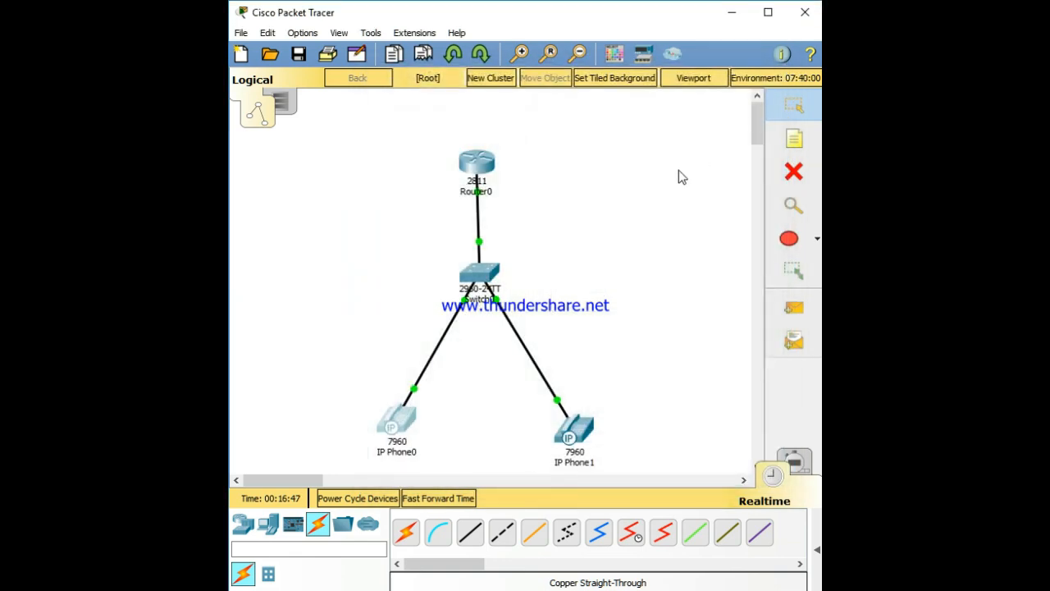
click(577, 429)
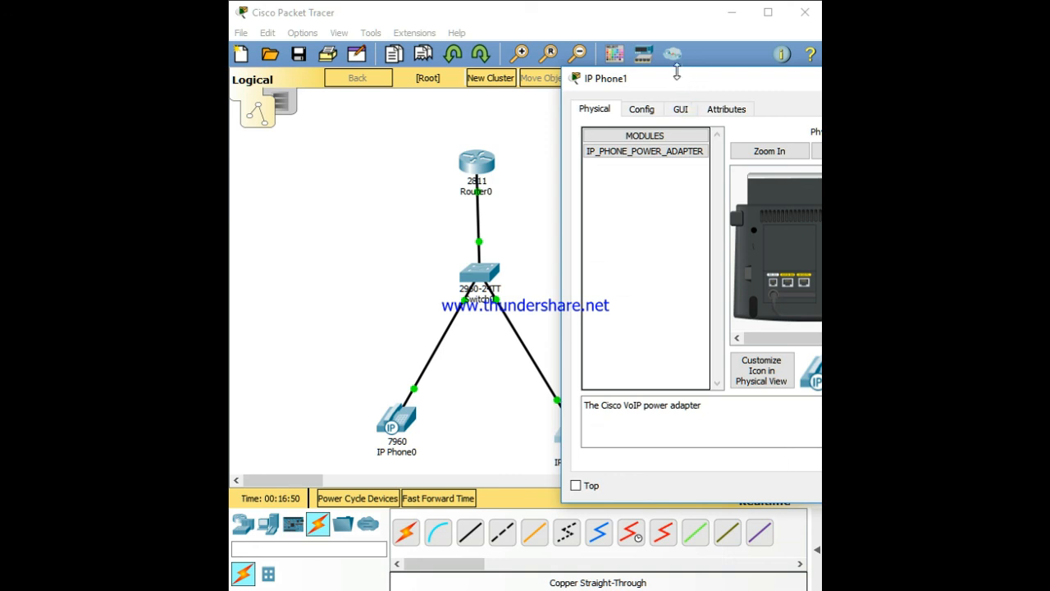
drag(669, 80, 436, 68)
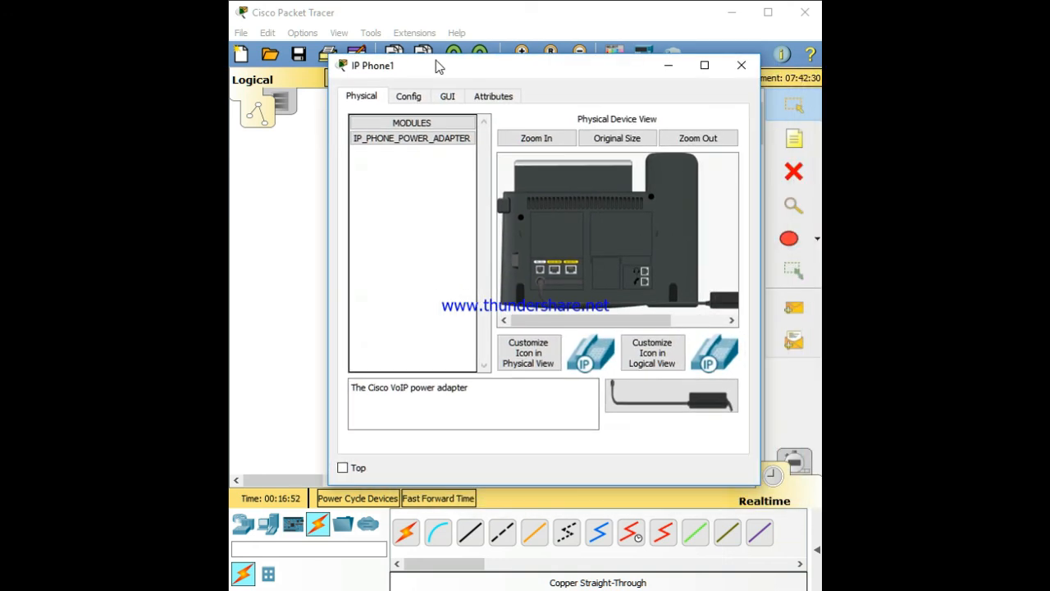
Answer the incoming call on IP Phone1's phone interface by lifting its handset
click(449, 97)
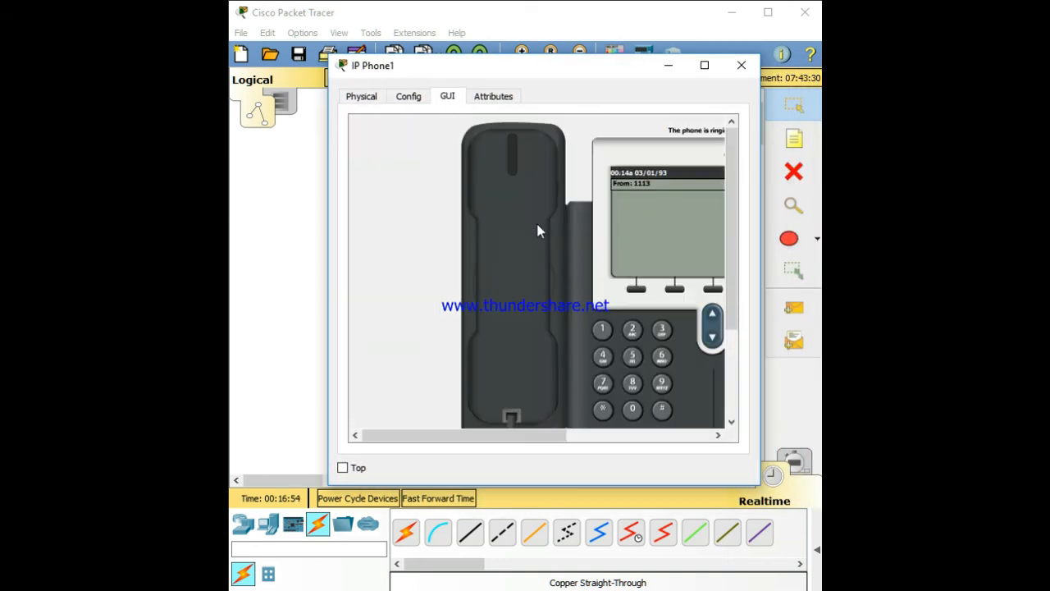
drag(465, 436, 527, 436)
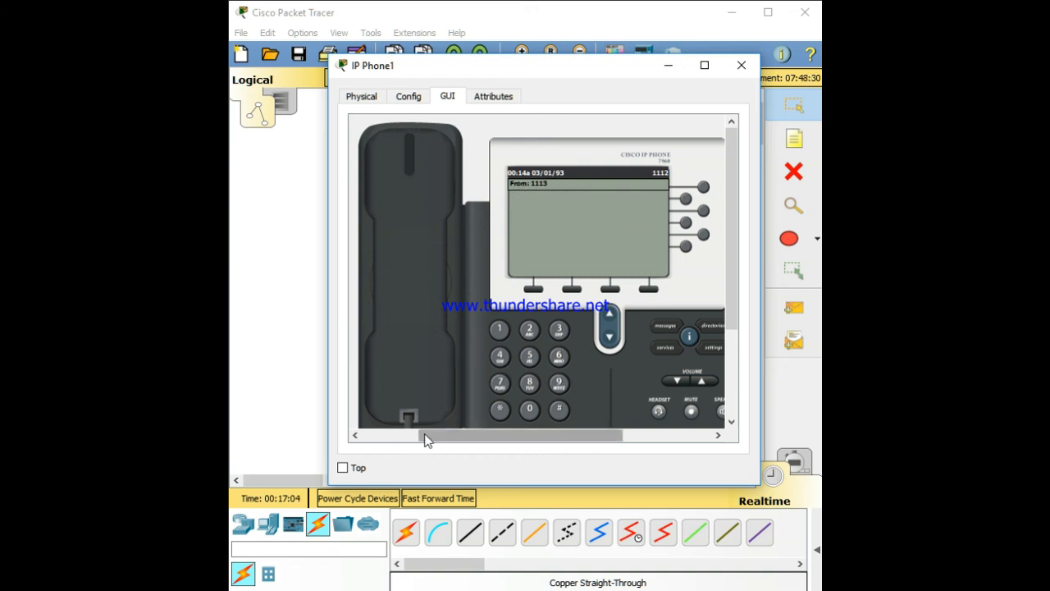
drag(424, 438, 399, 436)
click(476, 302)
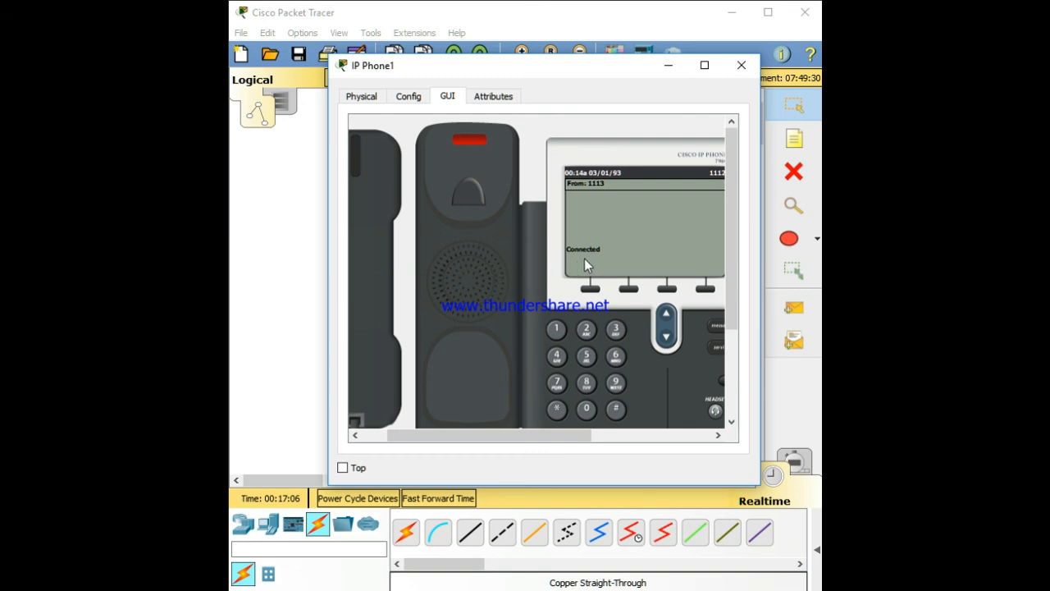
Close IP Phone1's window, then open IP Phone0's window briefly and close it again
click(741, 65)
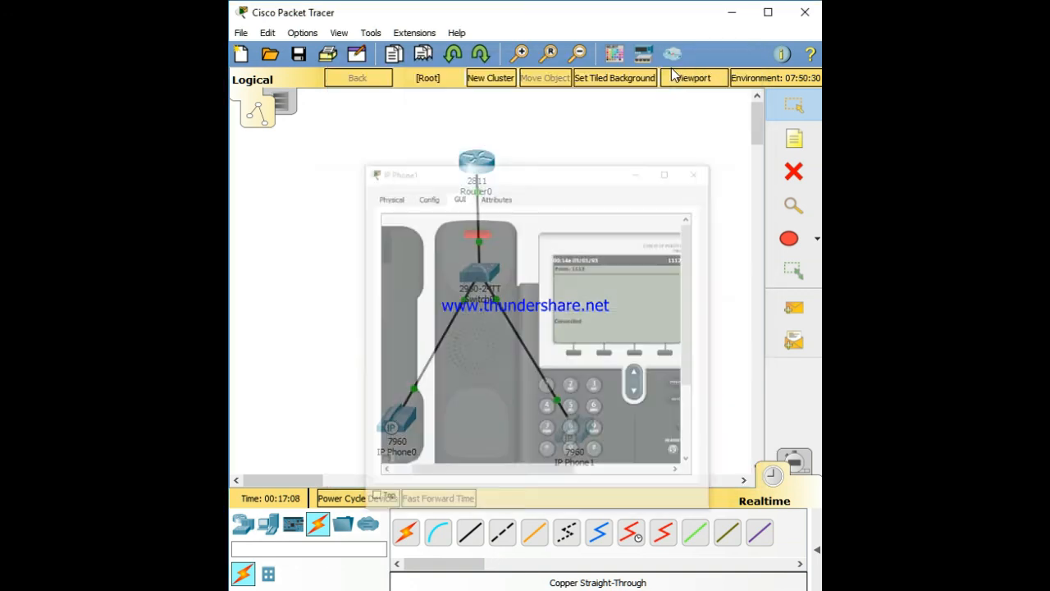
click(397, 422)
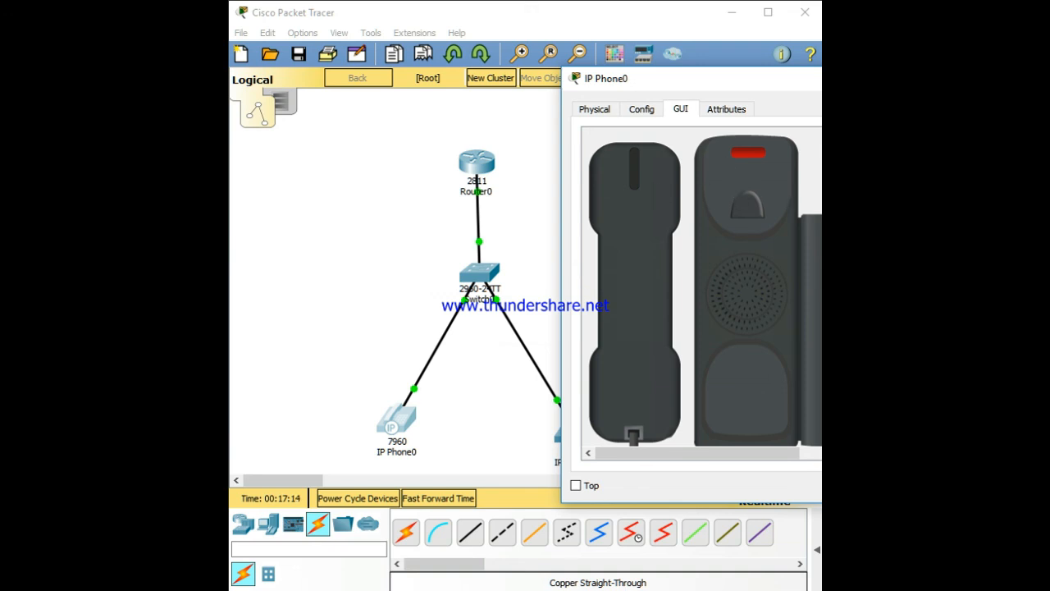
key(alt+F4)
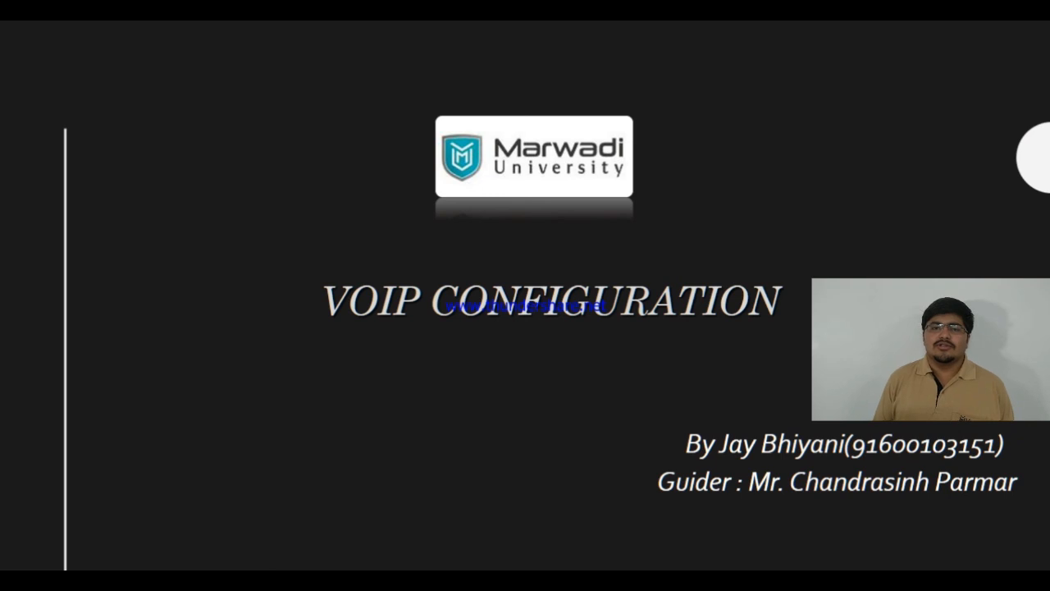
click(457, 223)
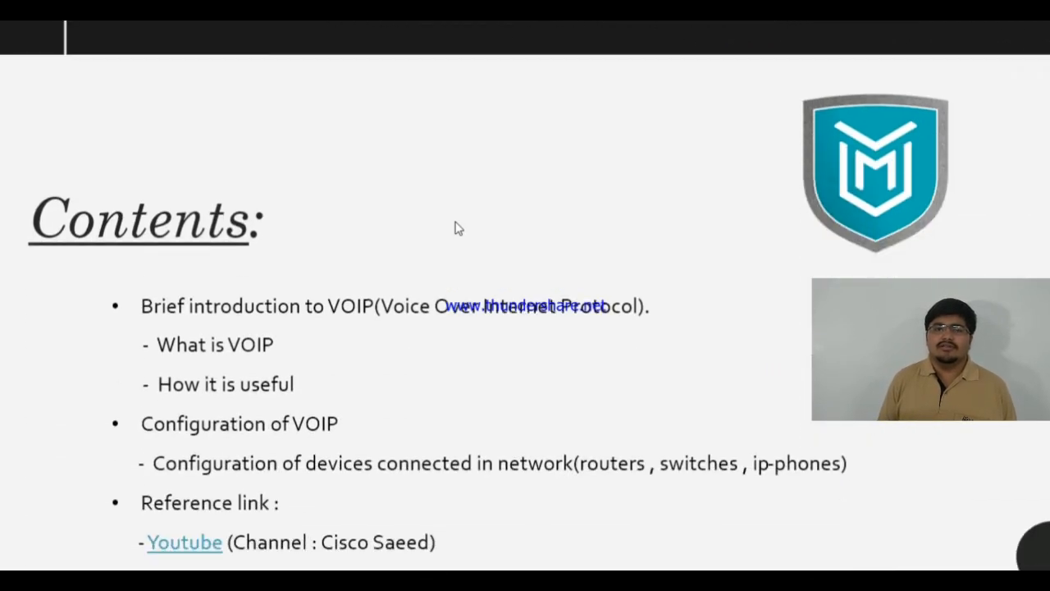